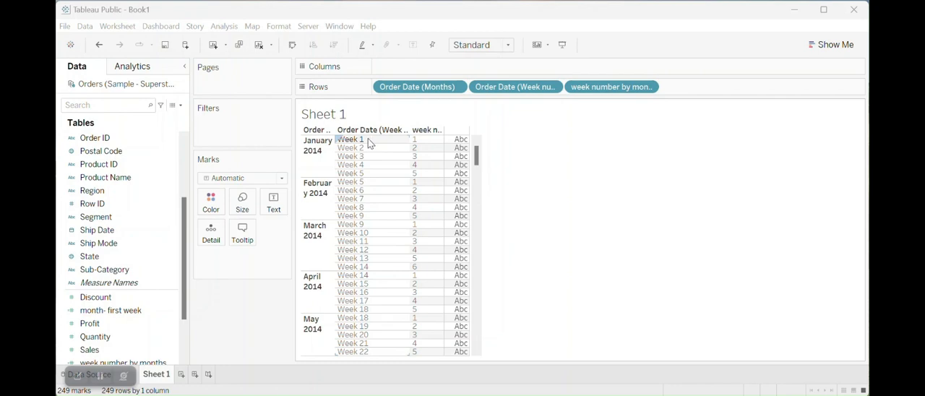
- Examine the finished table's week numbers and week number by month values across the 2014 months
scroll(376, 308, "down", 3)
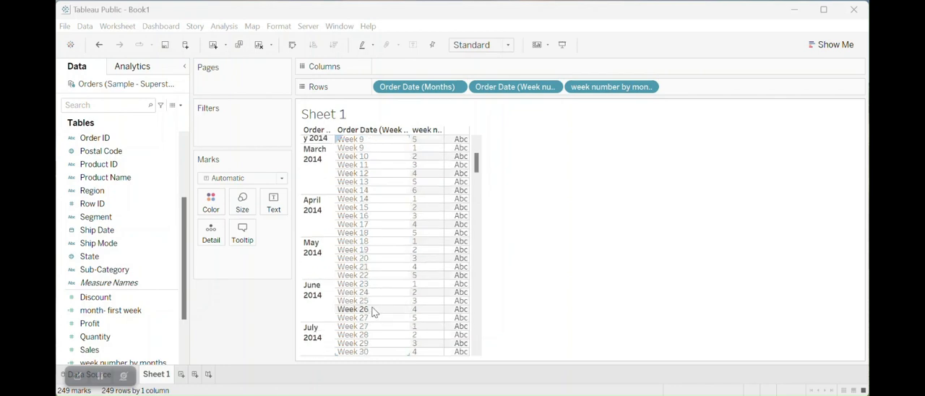
scroll(374, 312, "down", 7)
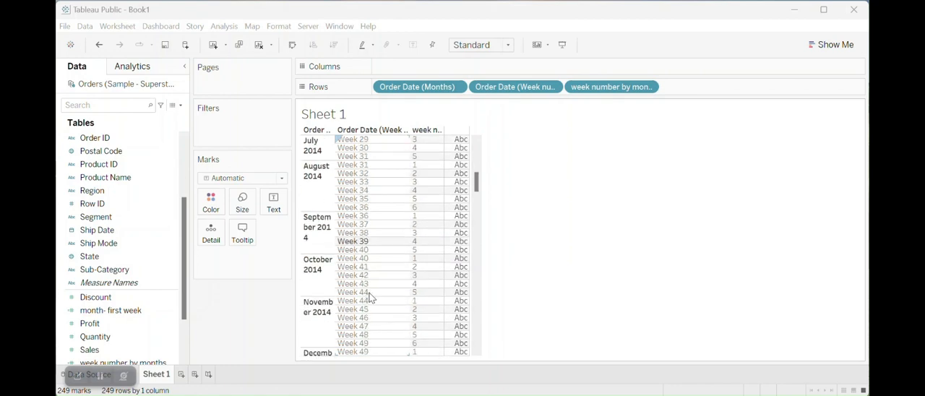
scroll(369, 298, "down", 2)
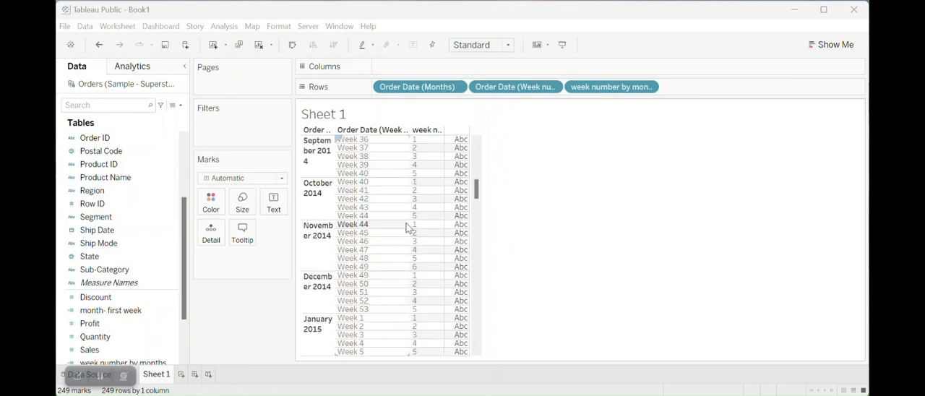
scroll(409, 217, "up", 12)
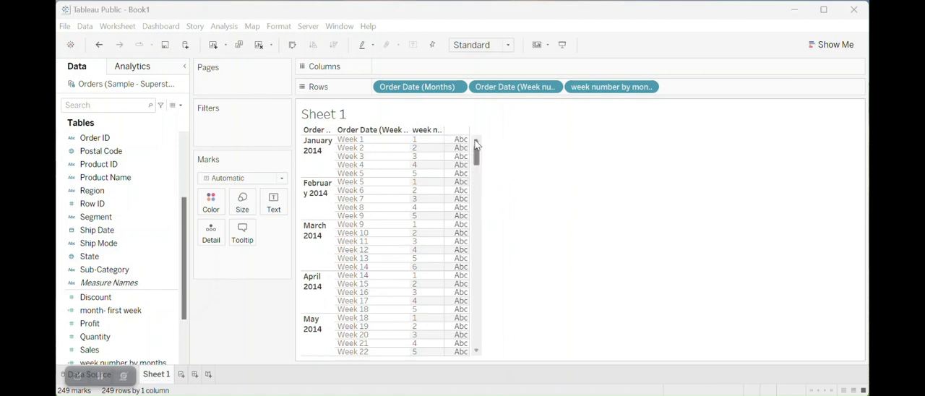
left_click(415, 140)
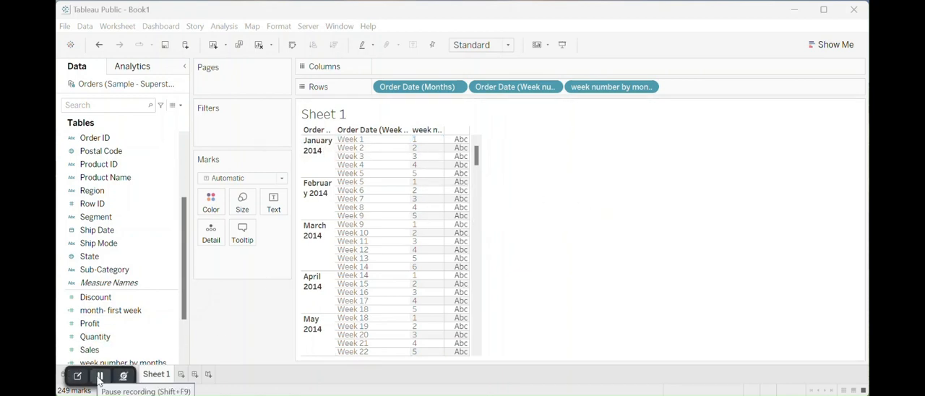
left_click(99, 377)
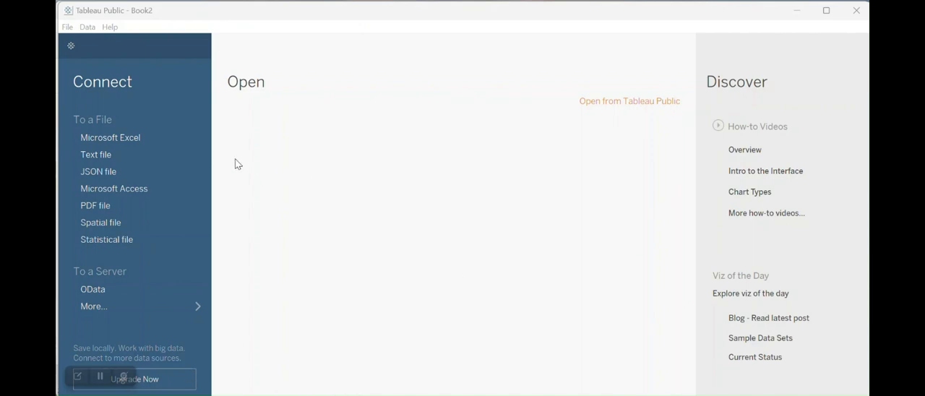
- Connect to the Sample - Superstore Excel workbook, add its Orders table as the data source and open Sheet 1
left_click(143, 139)
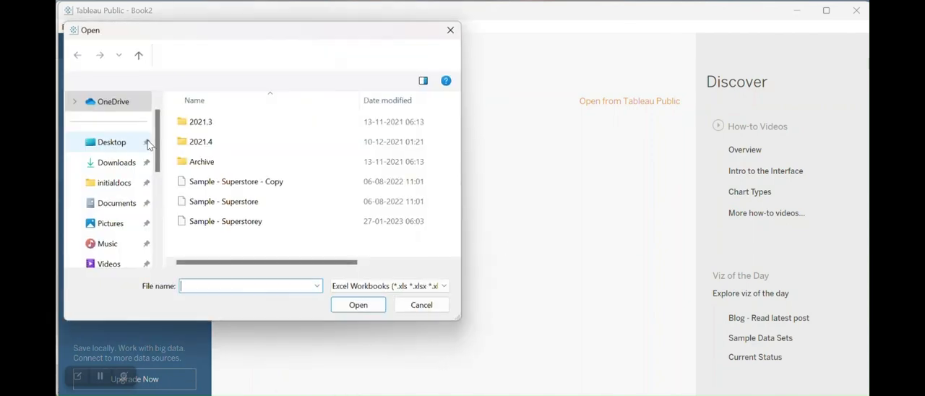
left_click(209, 201)
left_click(345, 305)
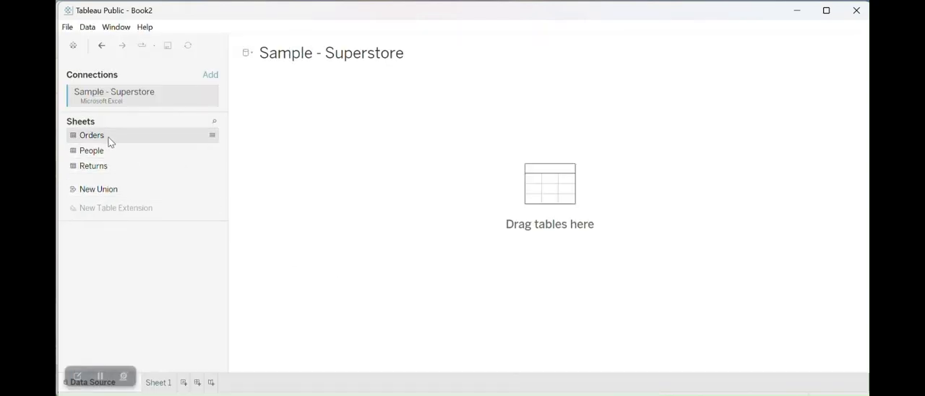
double_click(92, 136)
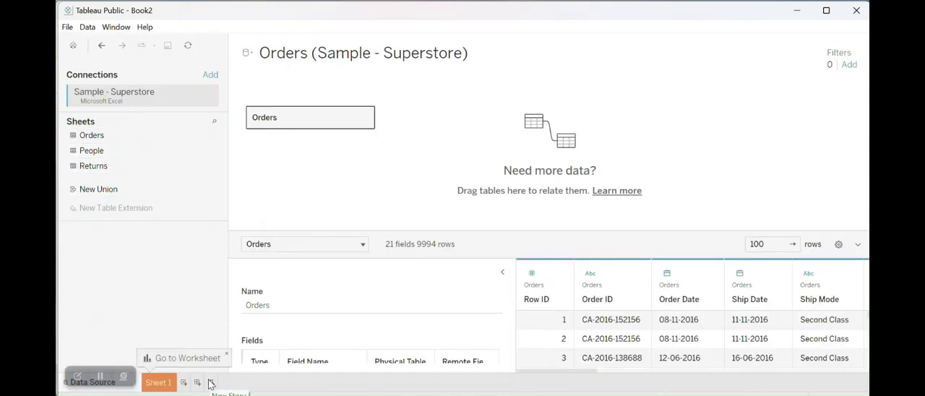
left_click(159, 382)
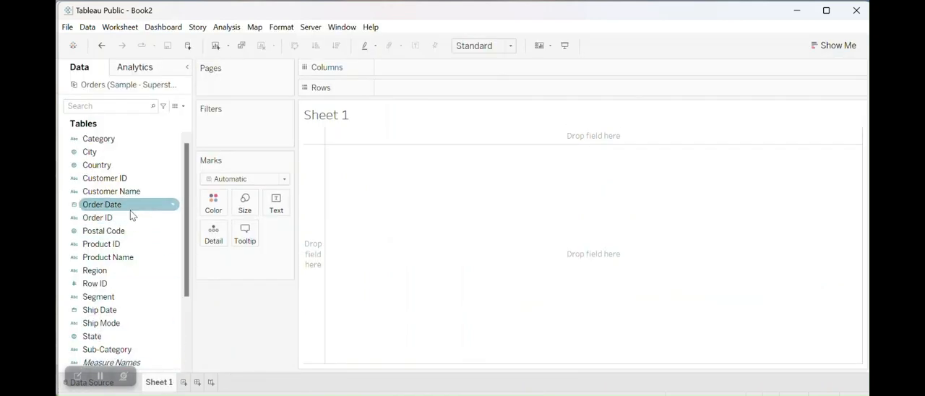
- Create a custom date from Order Date with Months detail as a date value, named Order Date (Months)
right_click(174, 209)
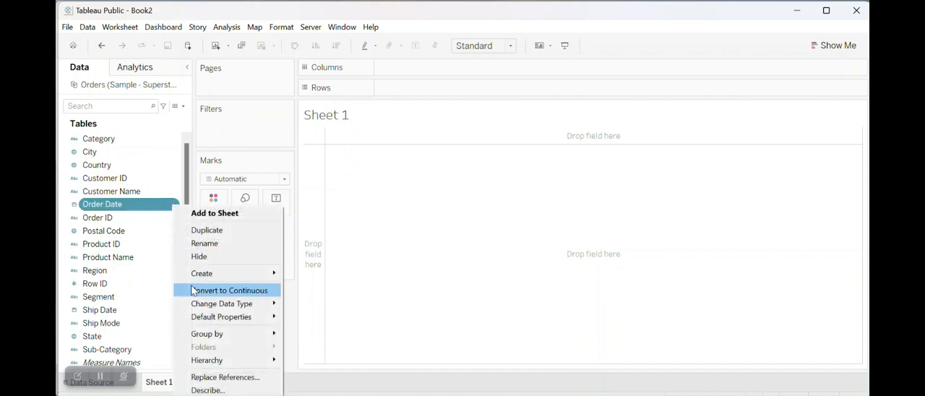
mouse_move(214, 282)
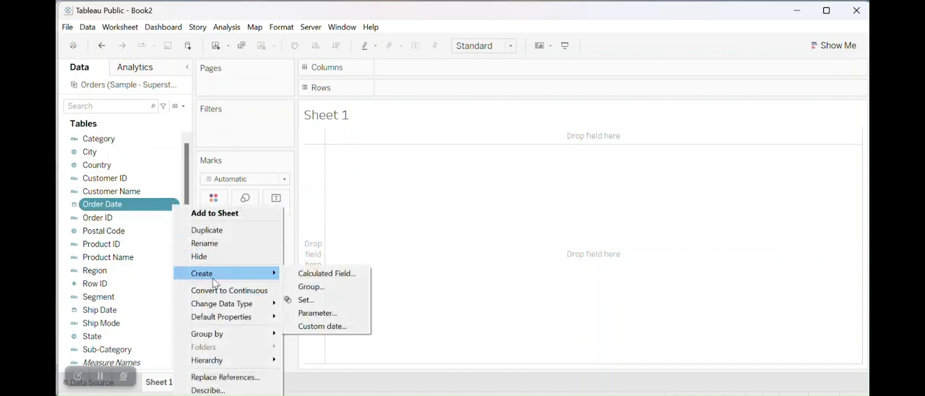
left_click(304, 330)
left_click(457, 210)
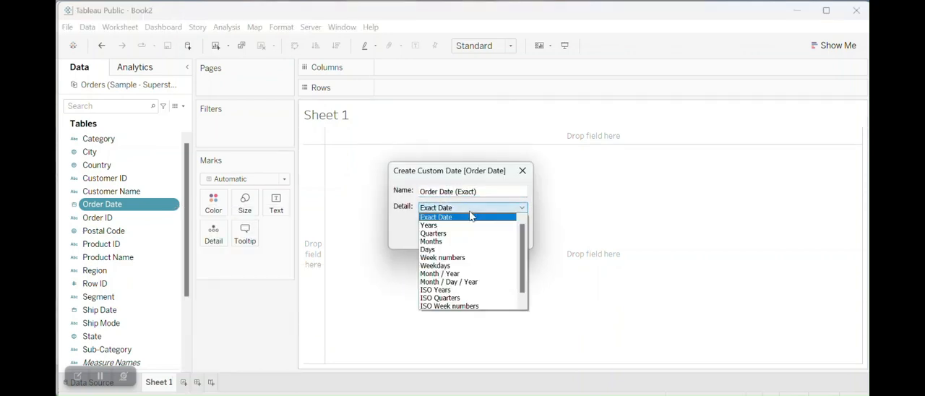
left_click(463, 242)
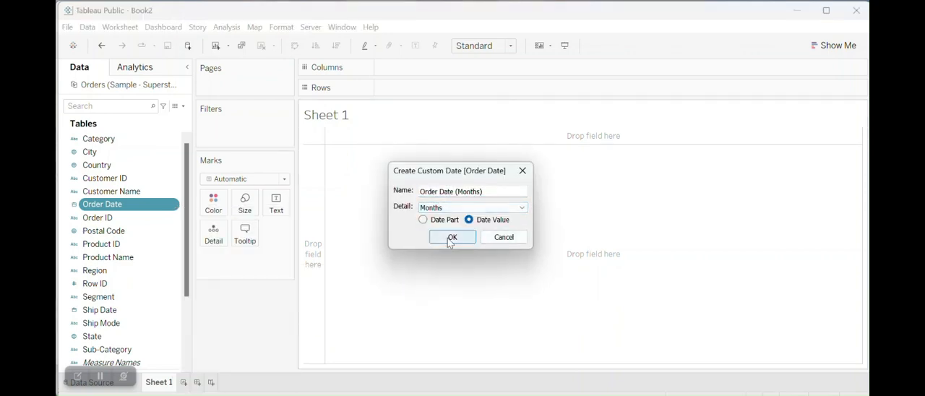
left_click(455, 238)
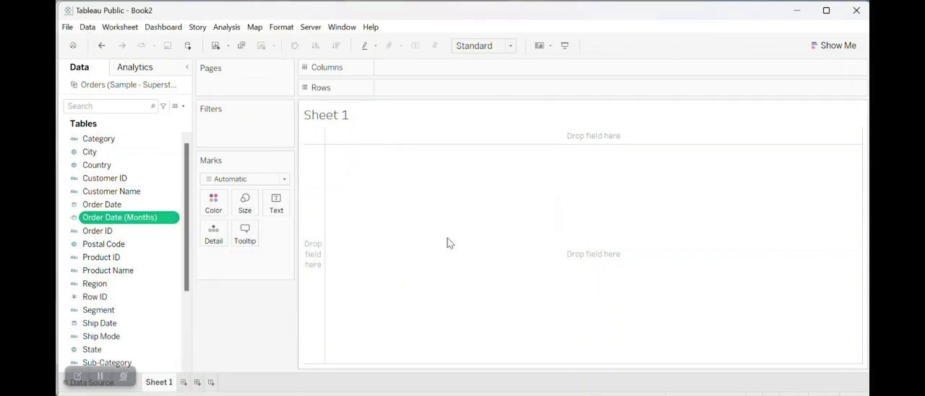
- Convert Order Date (Months) to discrete, place it on Rows and review the listed months
left_click(174, 221)
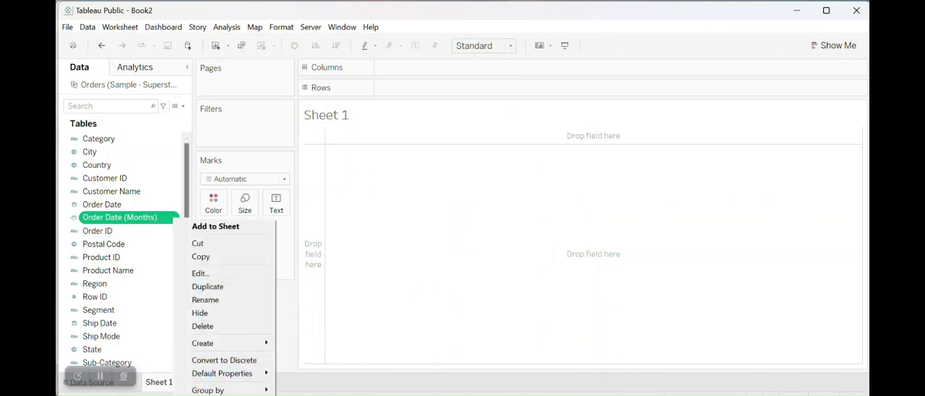
left_click(211, 359)
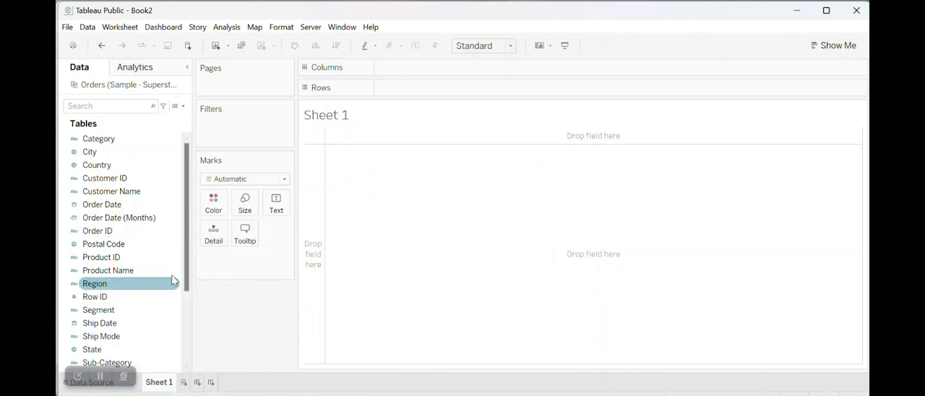
left_click_drag(143, 217, 443, 92)
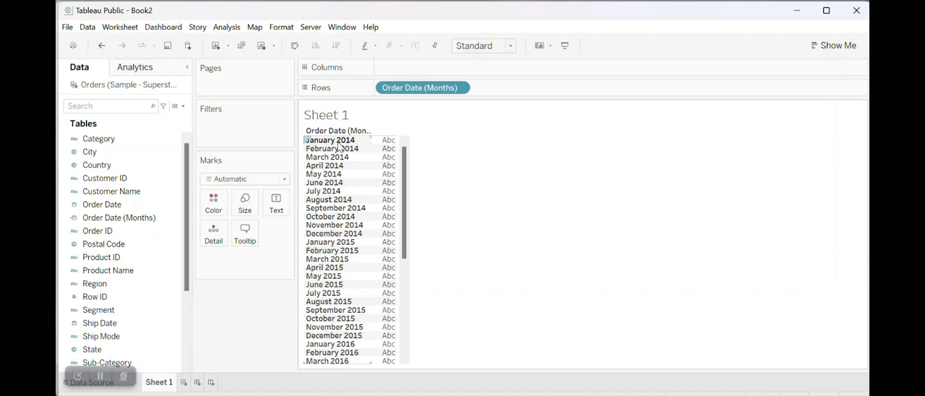
left_click_drag(403, 179, 396, 279)
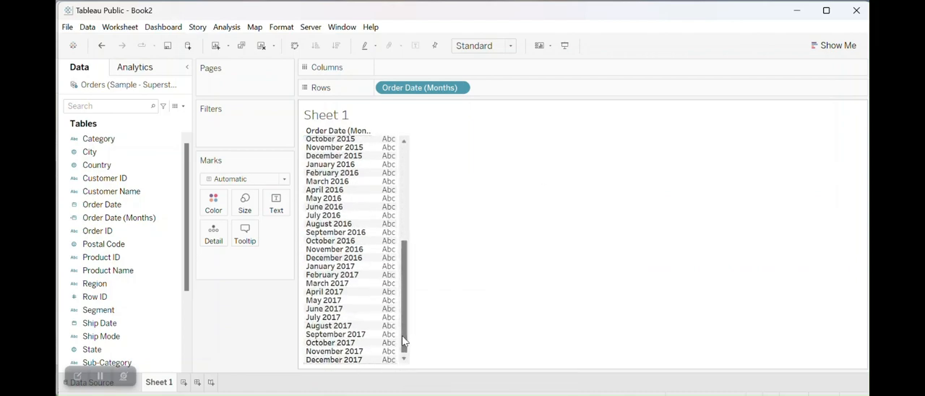
left_click_drag(402, 337, 411, 224)
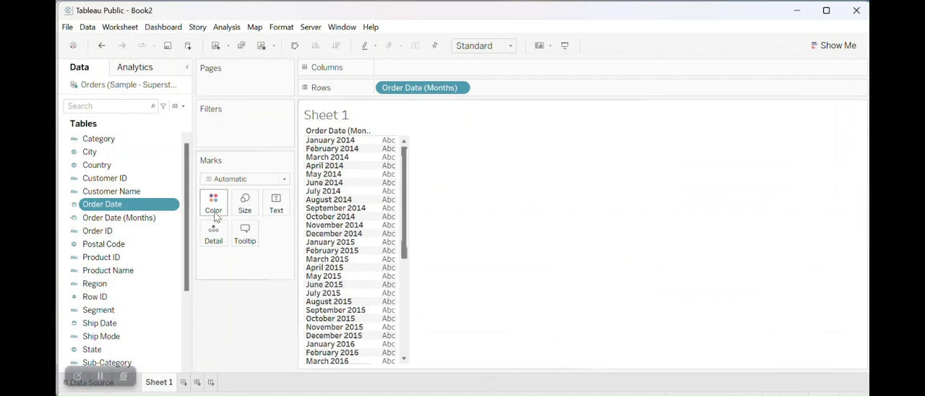
- Create a custom date from Order Date with Week numbers detail as a date part, named Order Date (Week numbers)
left_click(175, 208)
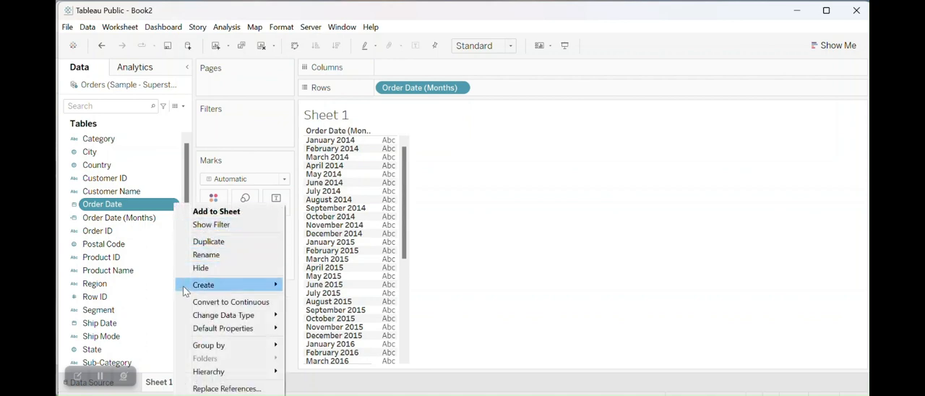
mouse_move(185, 291)
left_click(318, 338)
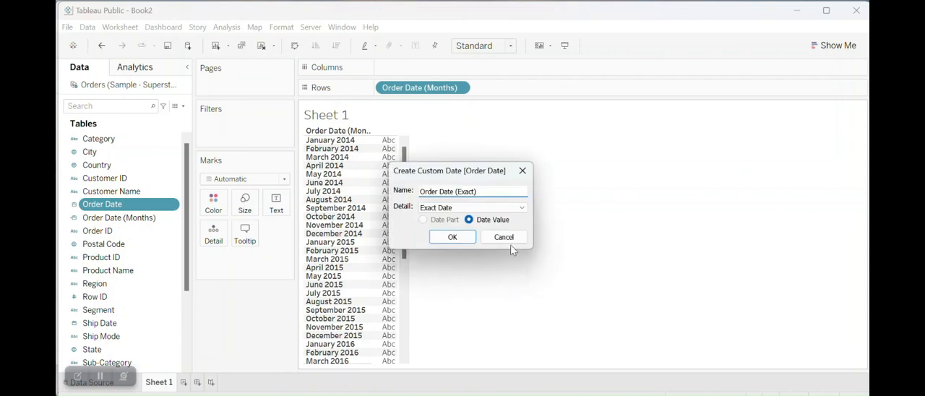
left_click(447, 209)
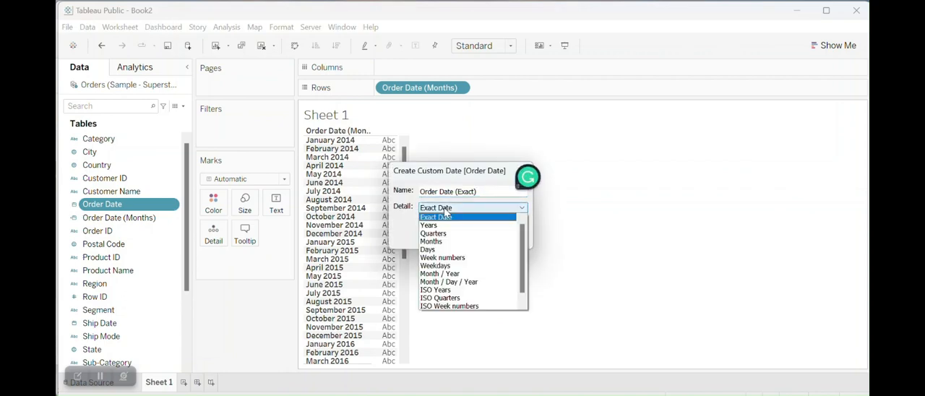
left_click(448, 259)
left_click(423, 218)
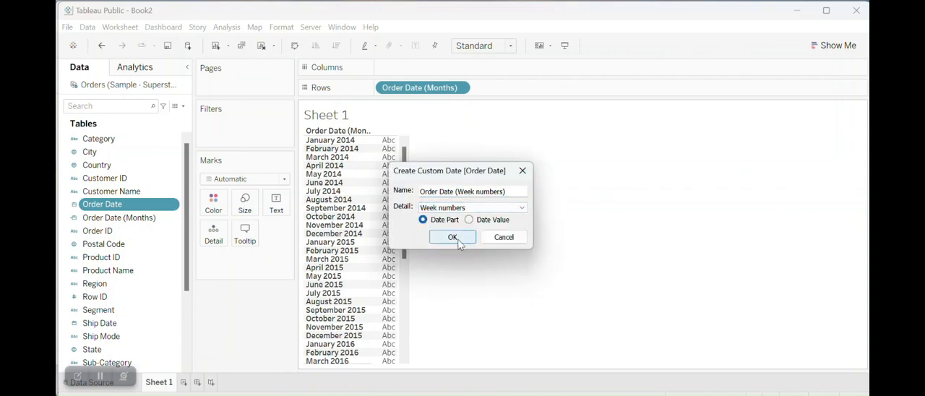
left_click(454, 238)
- Add Order Date (Week numbers) to Rows after Order Date (Months) and review the weeks listed under each month
left_click_drag(162, 232, 544, 99)
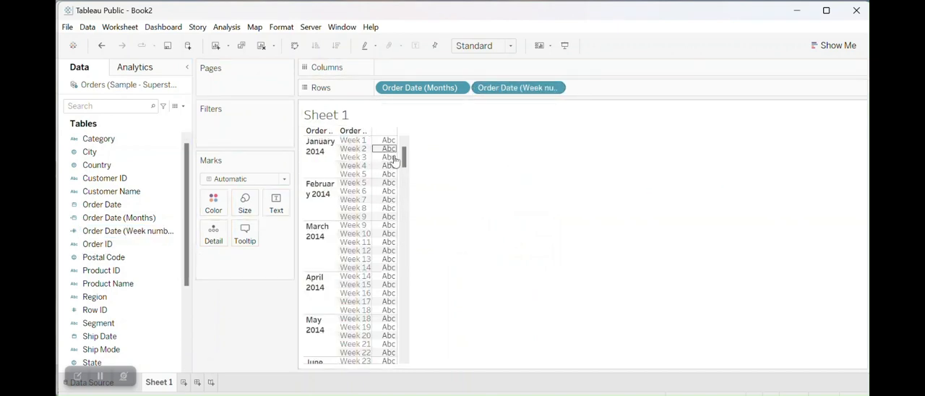
left_click_drag(406, 155, 402, 250)
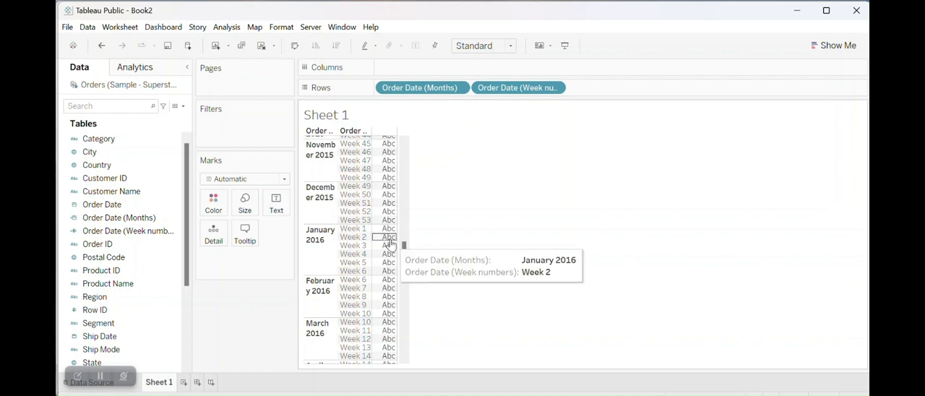
left_click_drag(405, 251, 407, 151)
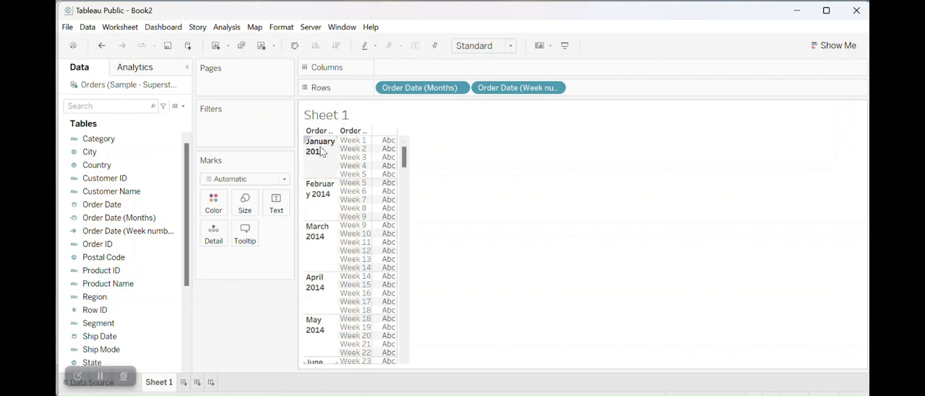
- Start a new calculated field and name it "month -first week"
left_click(185, 110)
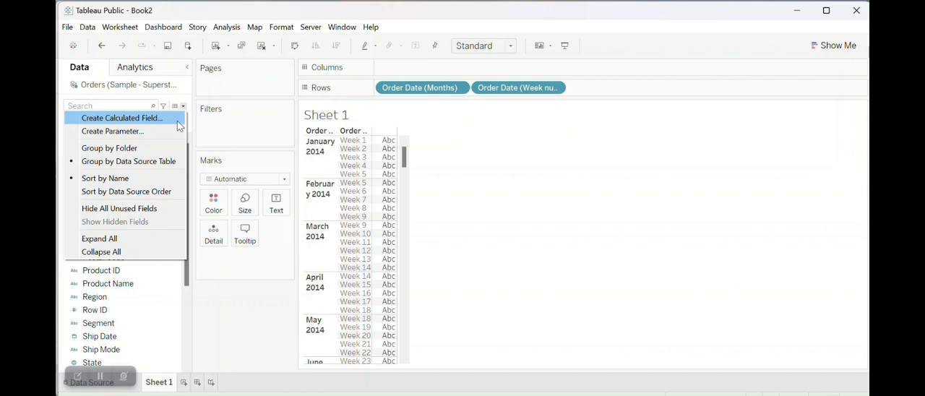
left_click(178, 120)
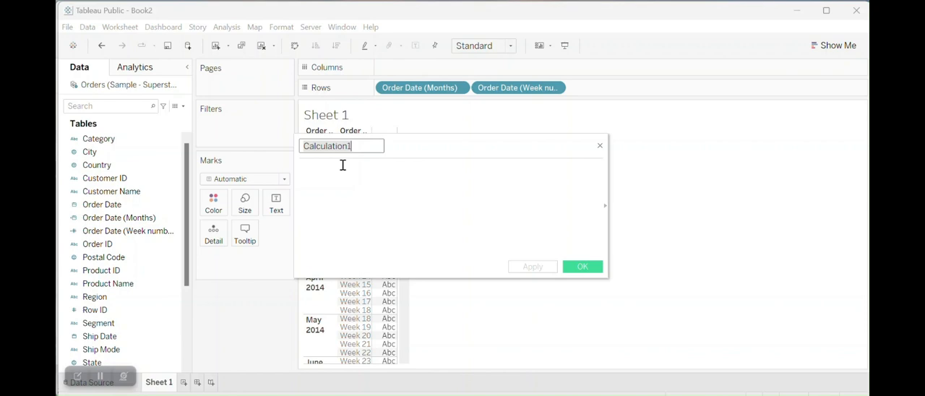
type("month -first week")
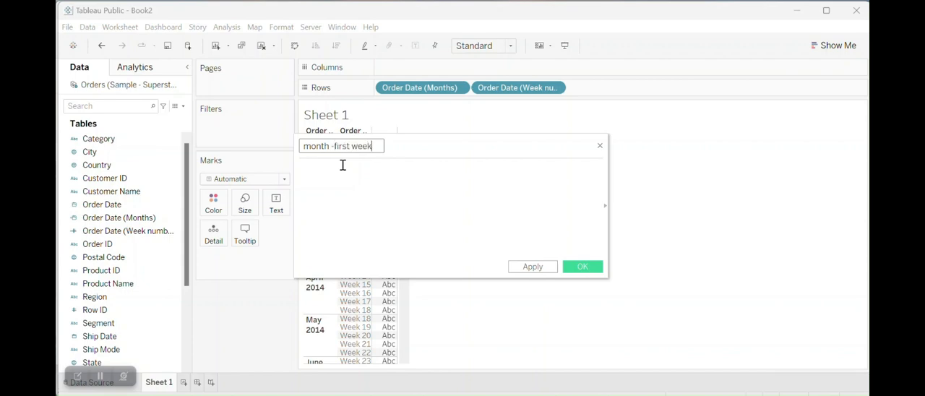
- Begin the formula with a FIXED level-of-detail expression on Order Date (Months), ending the dimension part with a colon
left_click(339, 173)
type("{ f")
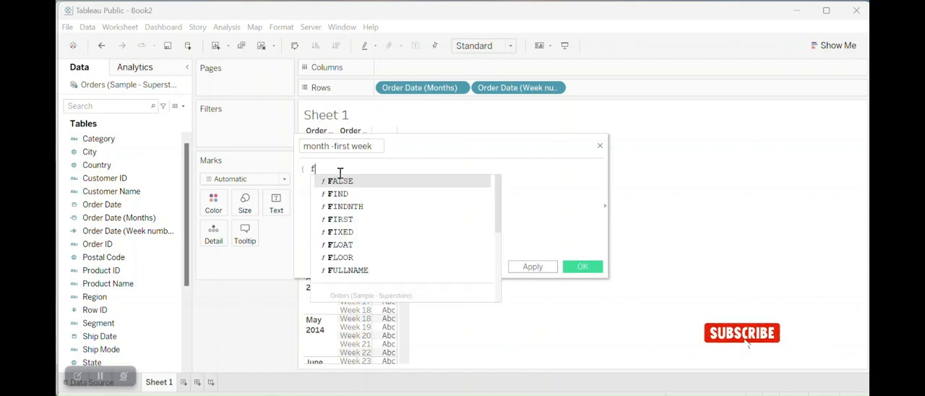
type("ixed")
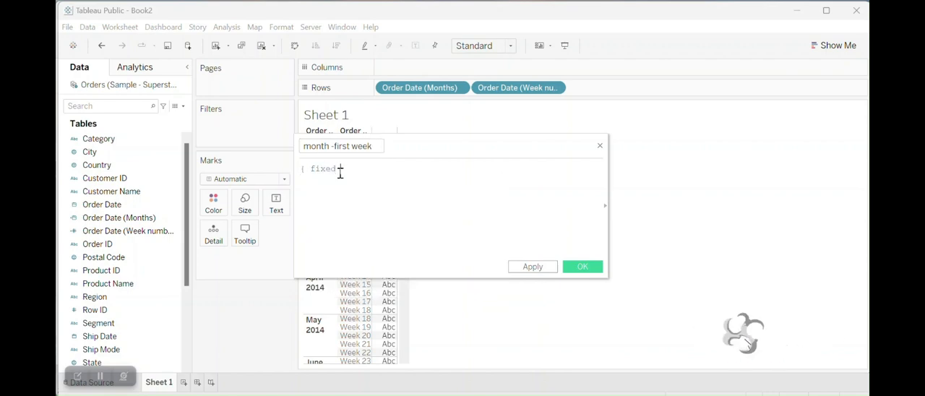
left_click_drag(432, 85, 396, 173)
type("}")
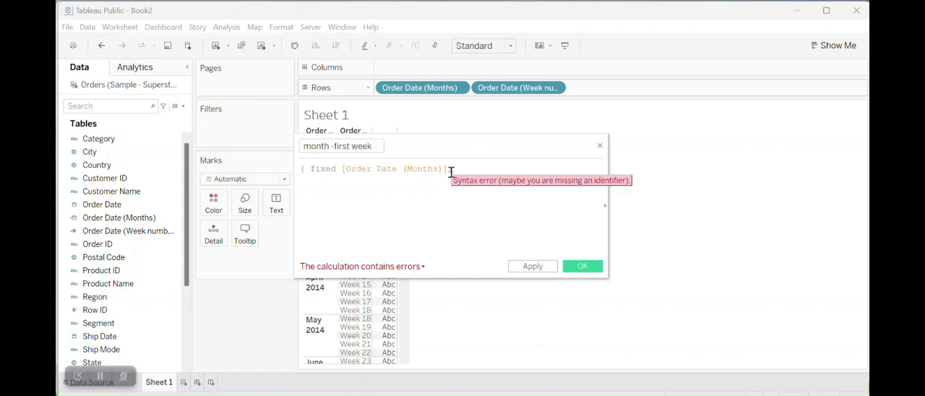
- Add the aggregation min(datepart('week',[Order Date] after the colon in the FIXED expression
type("min")
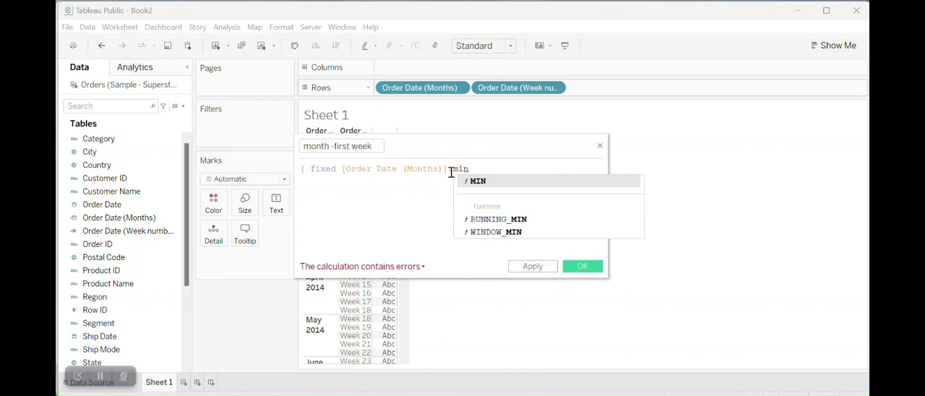
type("(")
type("dat")
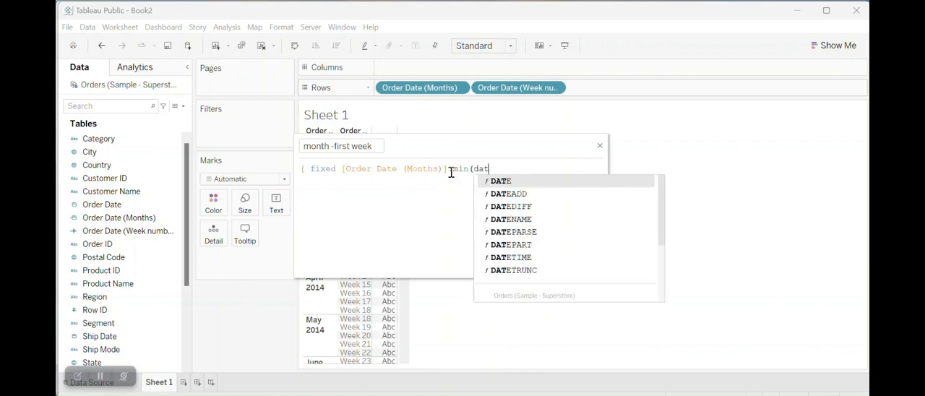
type("epart")
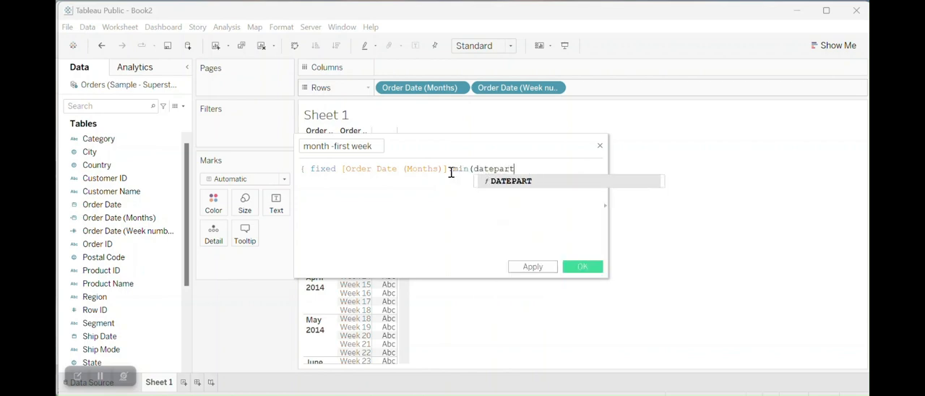
left_click(574, 190)
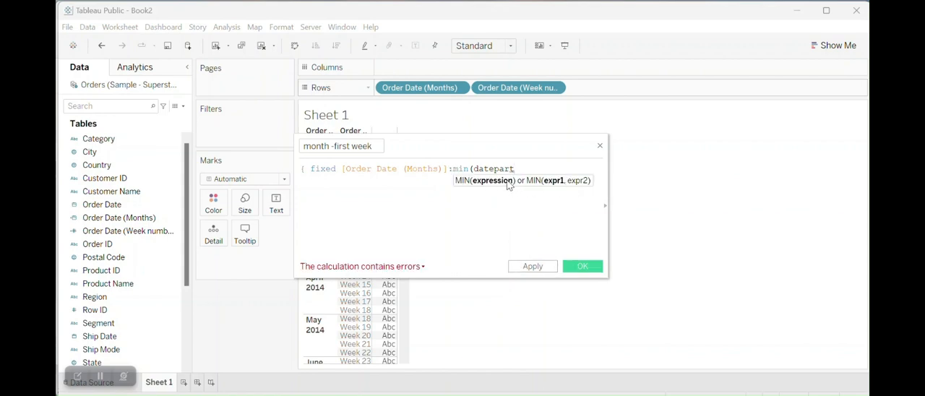
type("(")
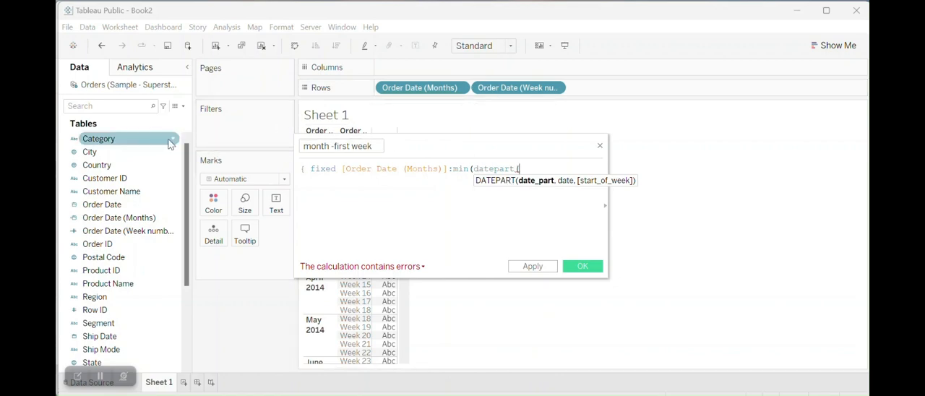
left_click_drag(102, 204, 544, 181)
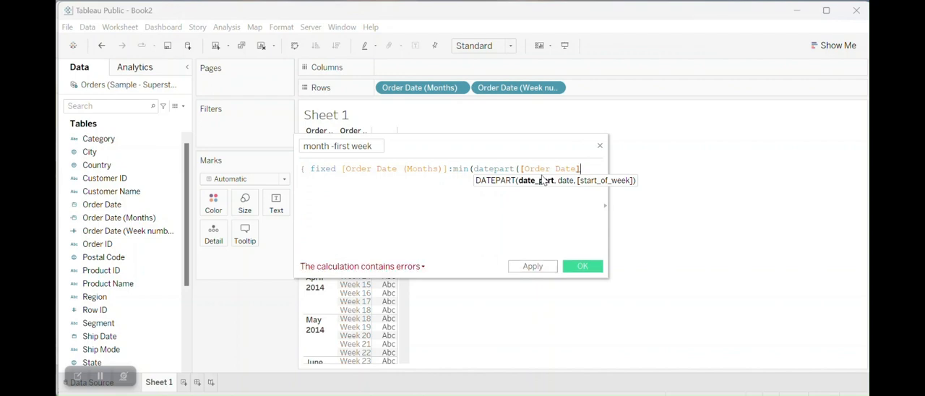
left_click(520, 168)
type("'week'")
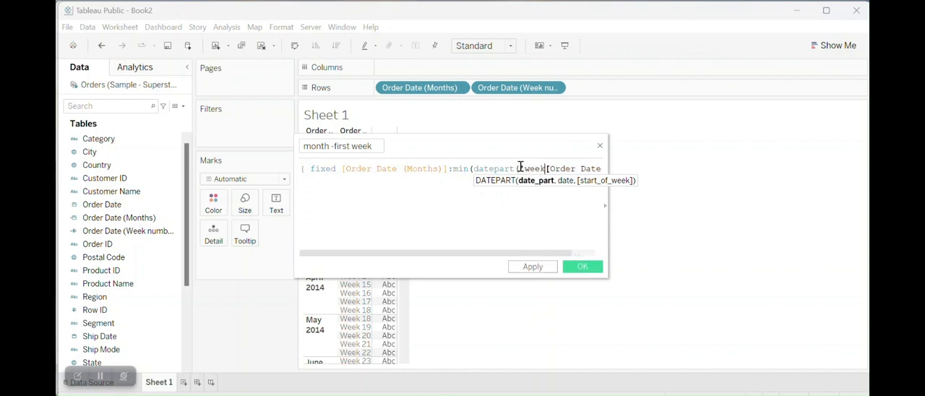
type(",")
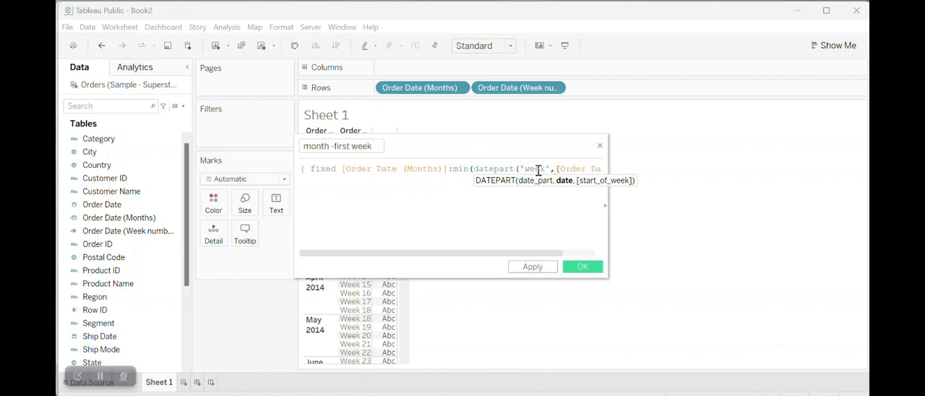
- Close the DATEPART, MIN and FIXED brackets at the formula's end and save the calculated field
left_click_drag(527, 252, 584, 253)
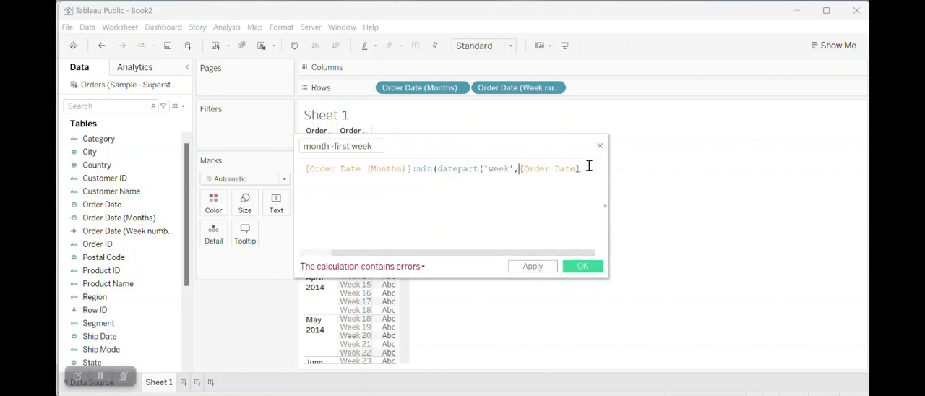
left_click(587, 167)
type(")")
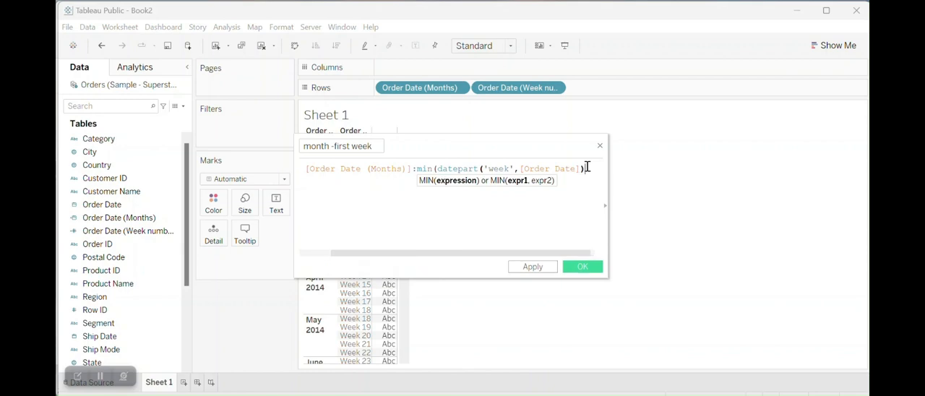
type(")")
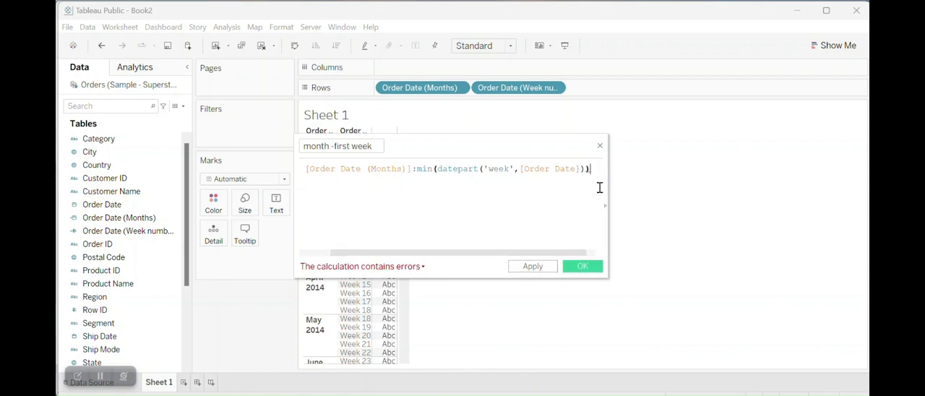
type(")")
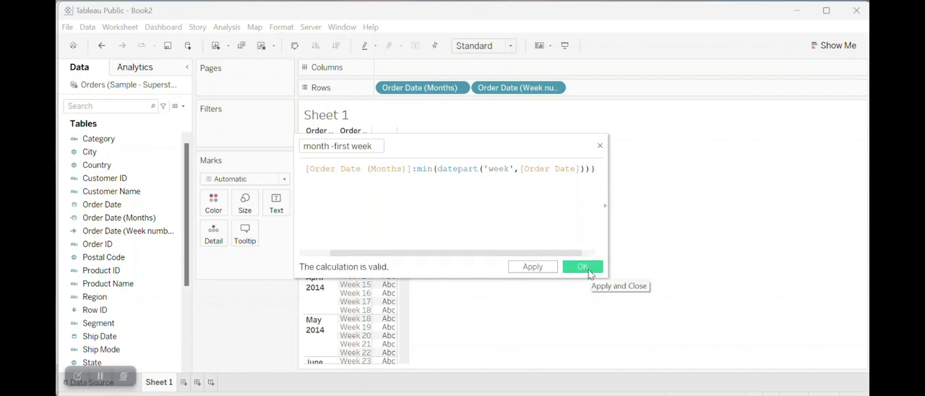
left_click(584, 267)
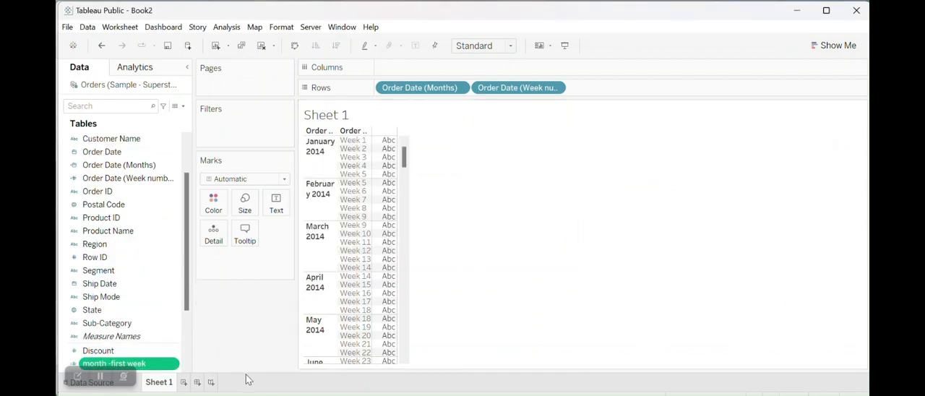
- Convert month -first week to a dimension and add it to Rows after the Order Date week numbers
left_click(173, 364)
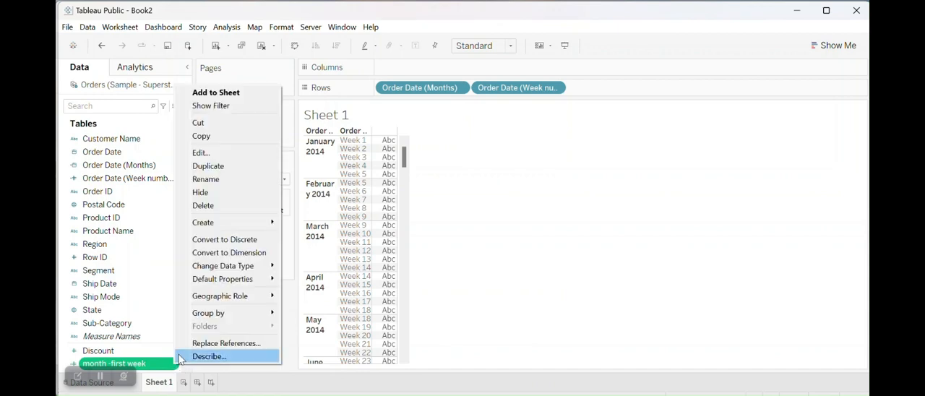
left_click(242, 253)
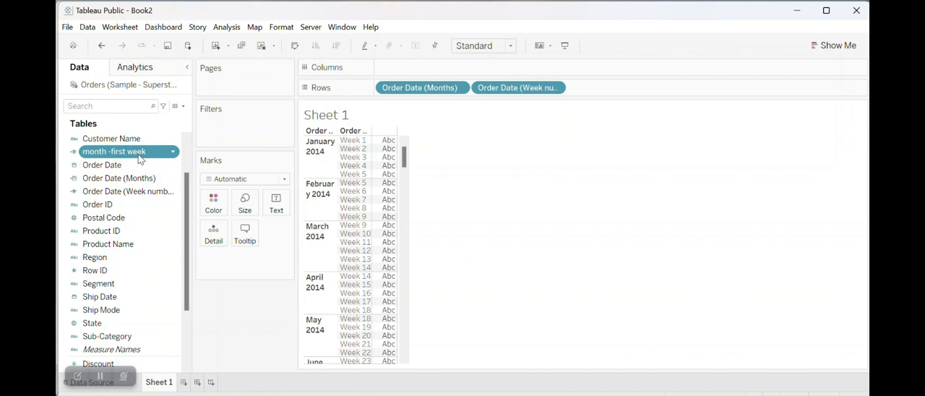
left_click_drag(145, 153, 627, 99)
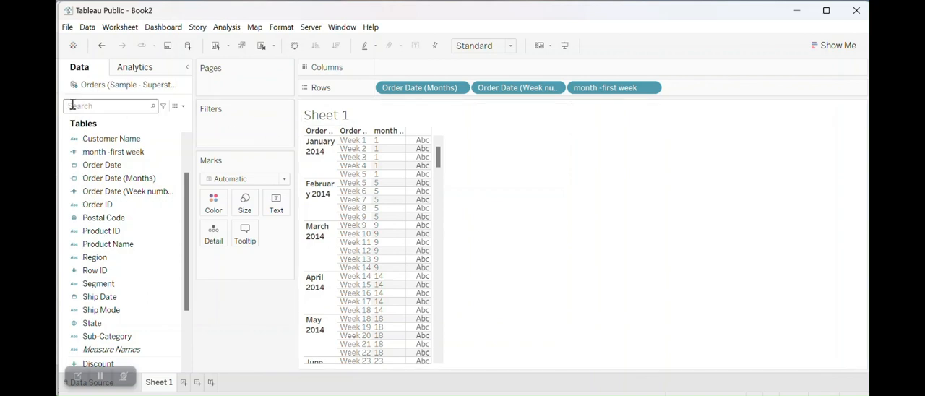
- Start a new calculated field and name it "monthwise week numbers"
left_click(181, 105)
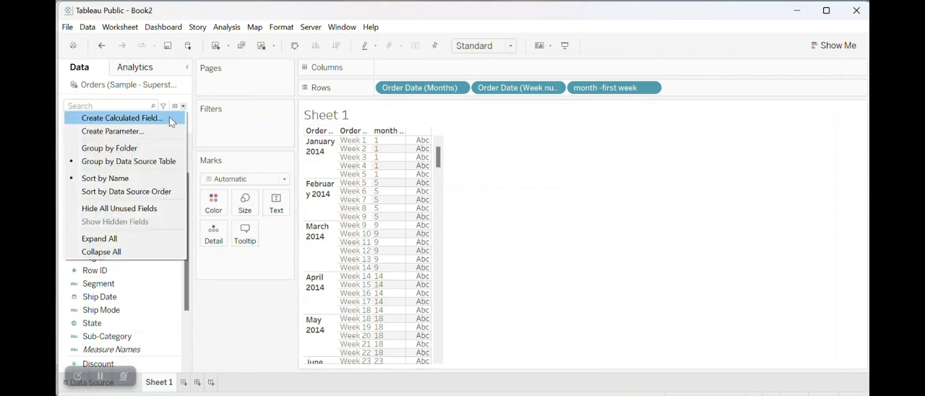
left_click(172, 121)
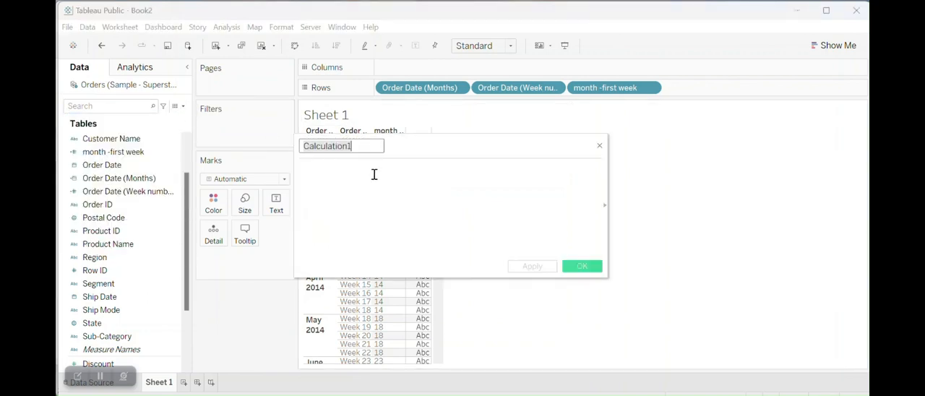
type("monthwi")
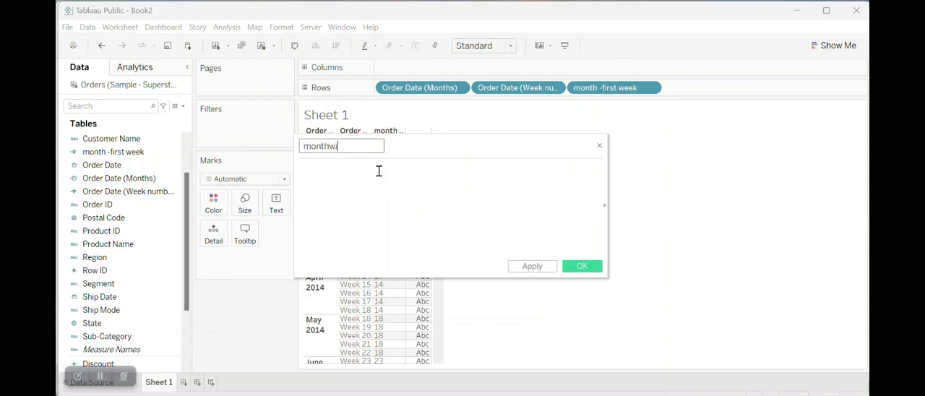
type("se wee")
type("k numbers")
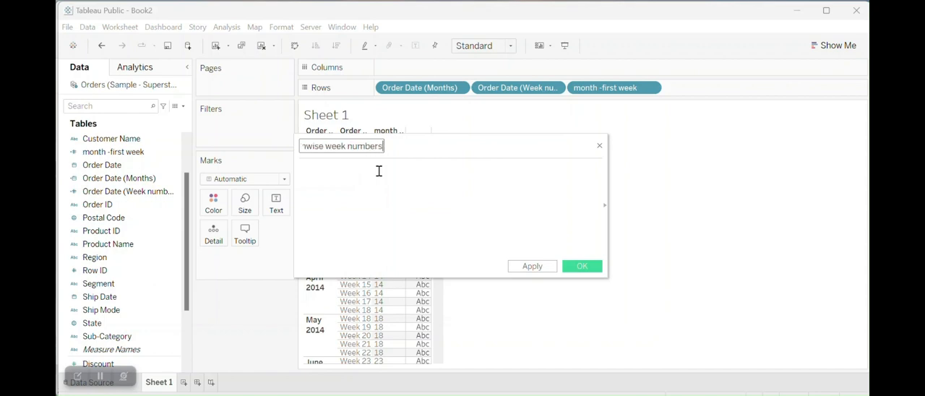
- Open the formula with the CASE expression case DATEPART('week',[Order Date])
left_click(378, 170)
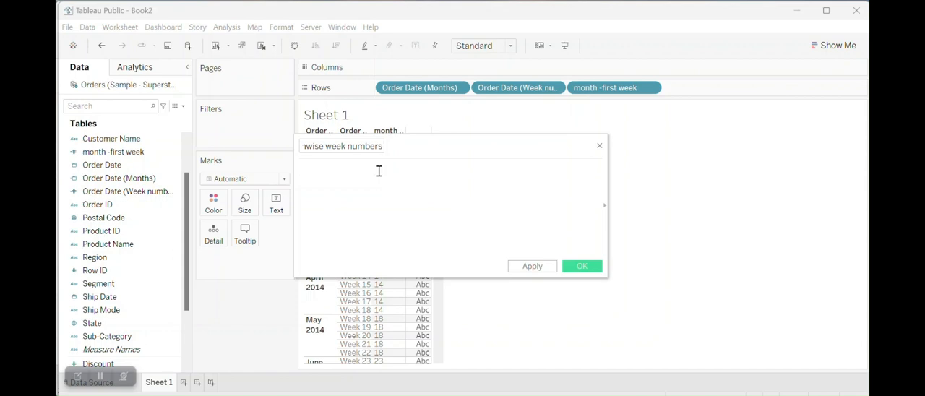
type("case")
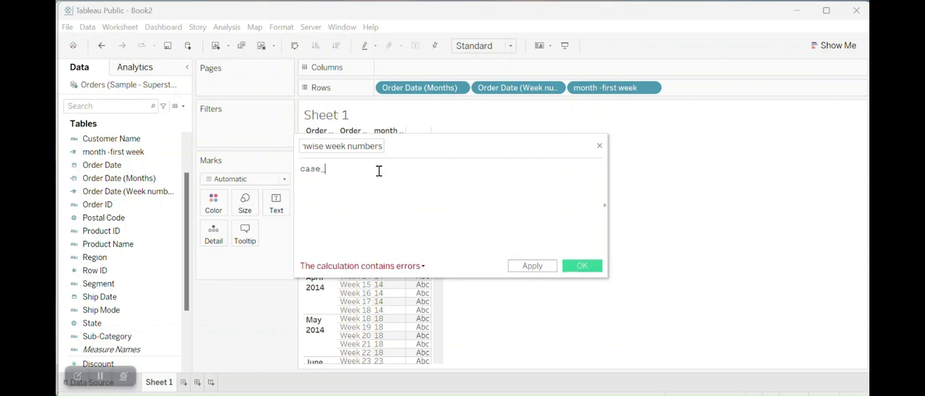
type(" date")
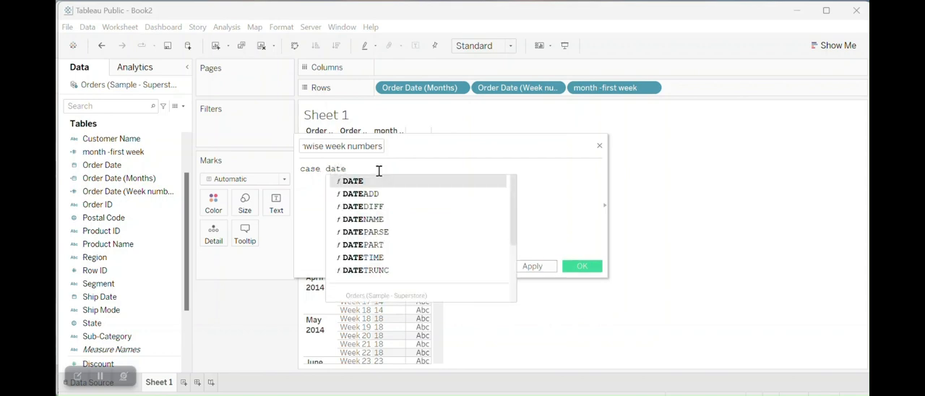
left_click(367, 245)
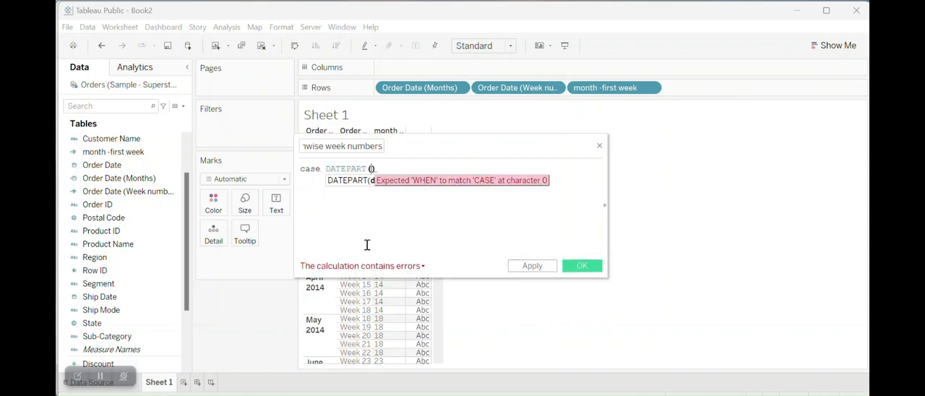
type("'week")
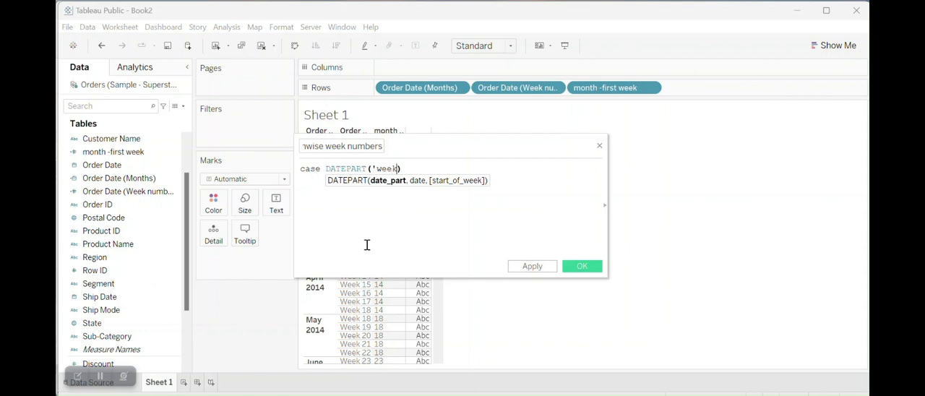
type("',")
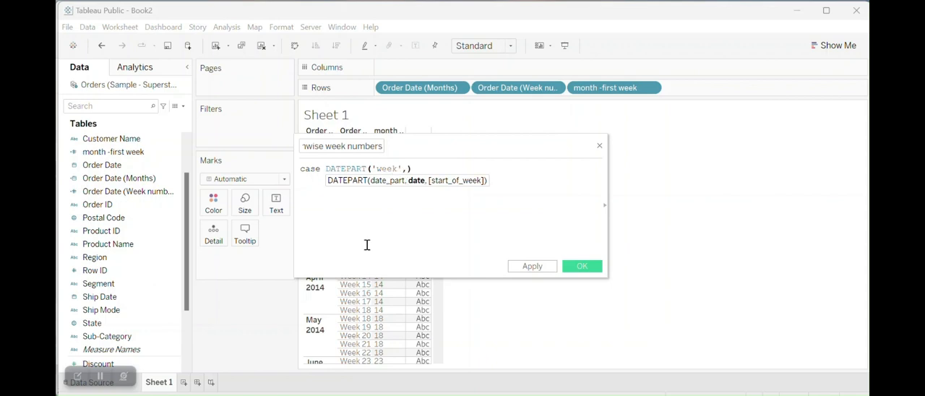
left_click_drag(102, 164, 408, 168)
left_click(498, 172)
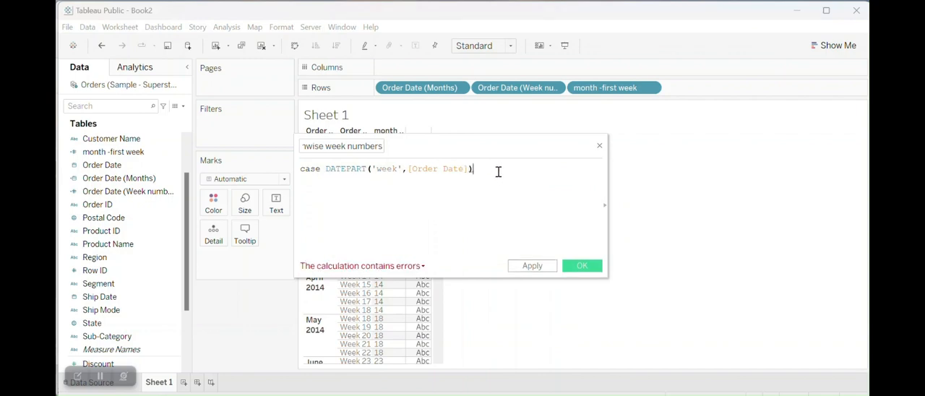
- Add the first condition line, when [month -first week] then 1, below the CASE line
key("Return")
type("when")
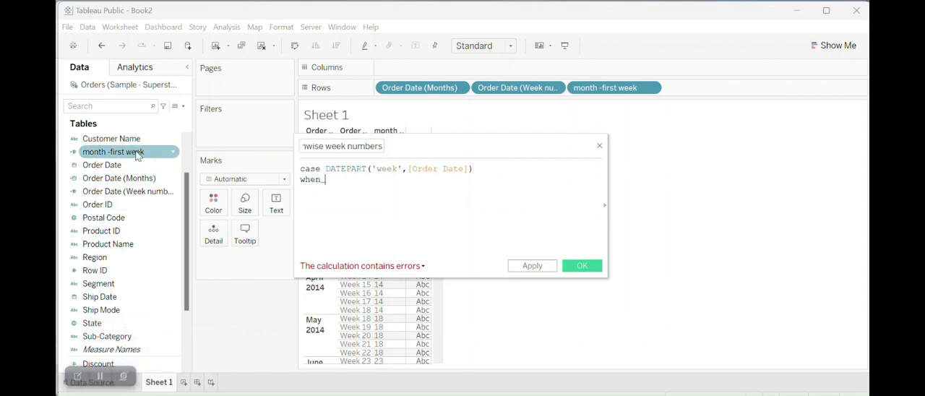
left_click_drag(128, 152, 346, 188)
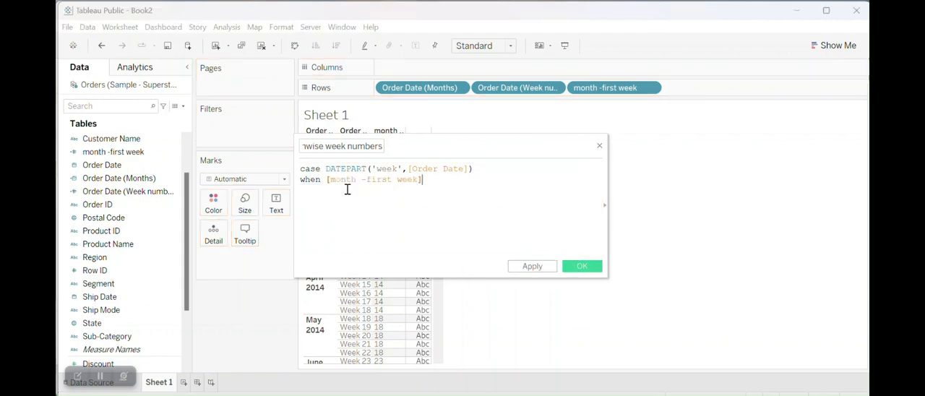
type("then 1")
key("Return")
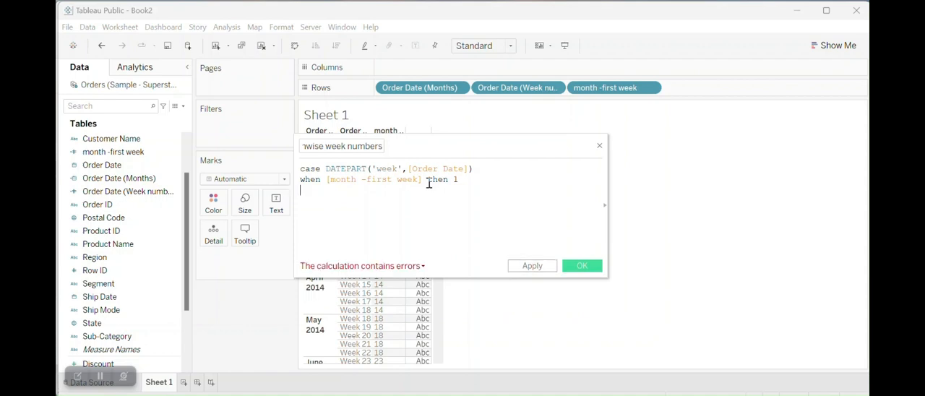
- Add a second condition below the first by duplicating it: when [month -first week]+1 then 2
triple_click(305, 181)
key("ctrl+c")
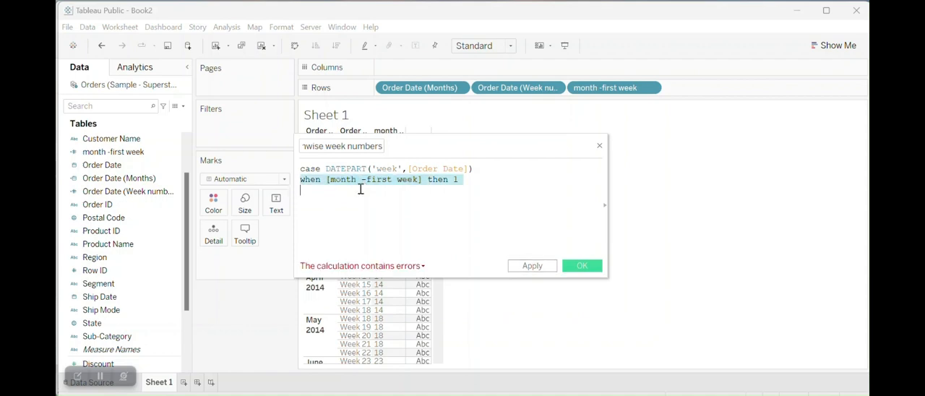
left_click(360, 190)
key("ctrl+v")
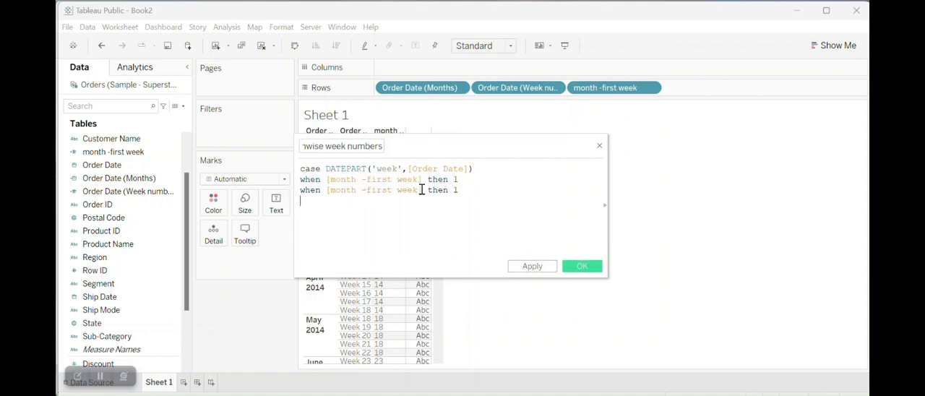
type("+1")
double_click(465, 190)
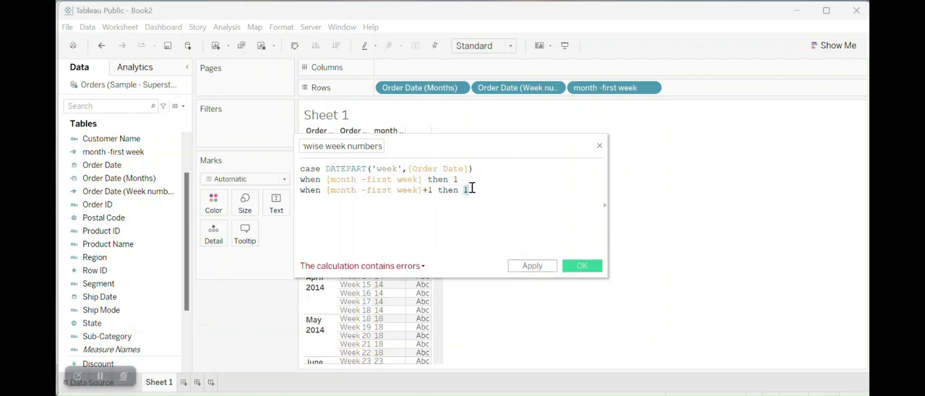
type("2")
- Add a third condition line to the CASE formula: when [month -first week]+2 then 3
key("Return")
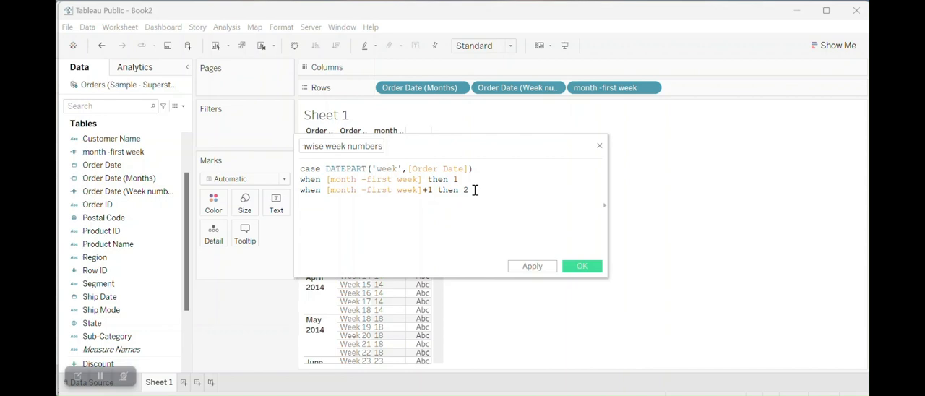
key("ctrl+v")
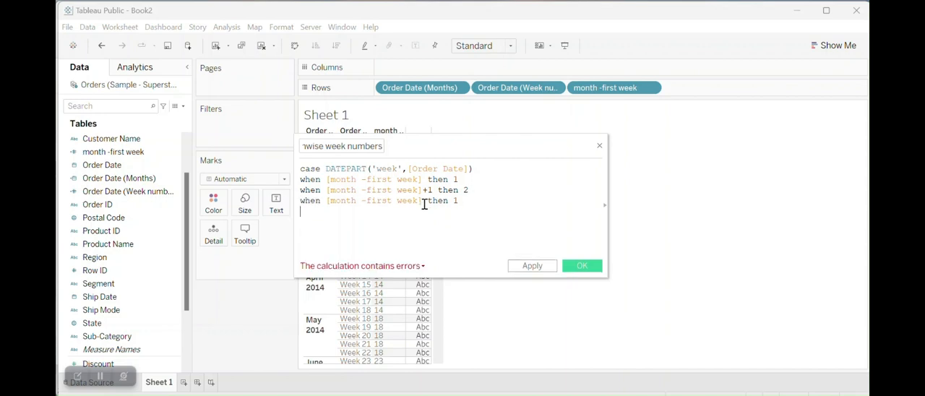
left_click(423, 201)
type("+3")
left_click_drag(326, 169, 474, 169)
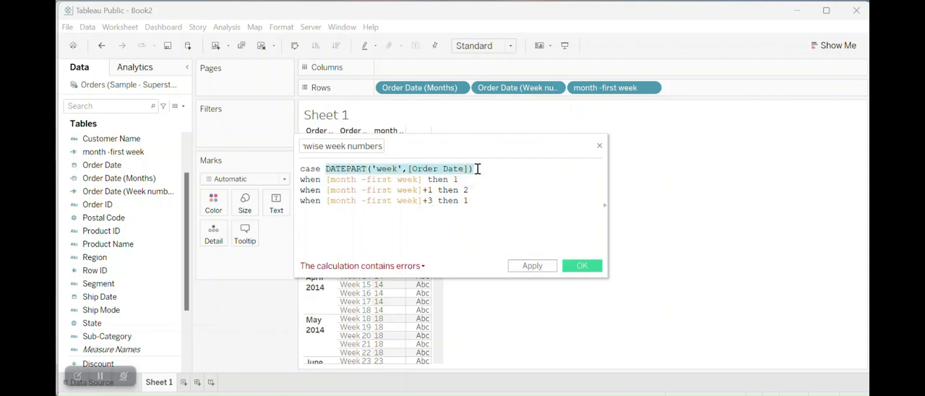
left_click(327, 181)
left_click_drag(328, 180, 423, 179)
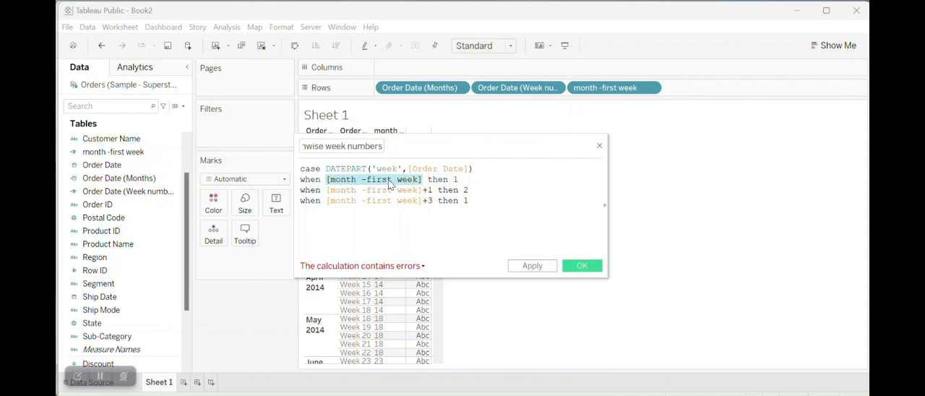
left_click(455, 179)
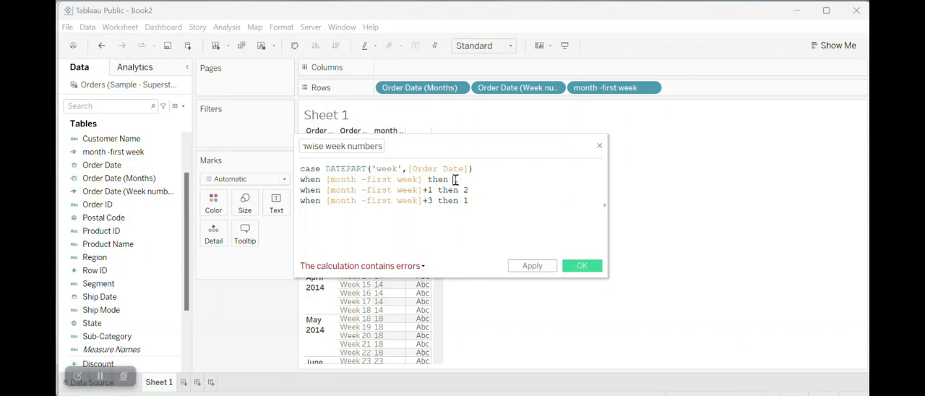
double_click(456, 179)
left_click(467, 201)
type("3")
type("2")
- Add a fourth condition line to the CASE formula: when [month -first week]+3 then 4
key("Return")
key("ctrl+v")
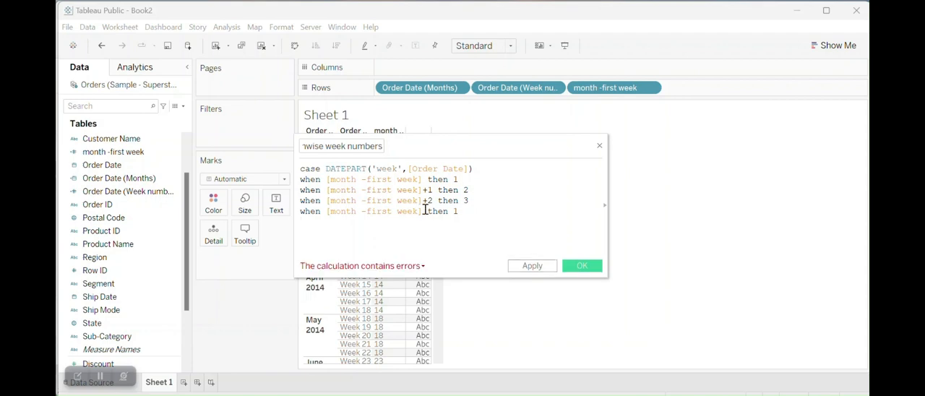
left_click(423, 211)
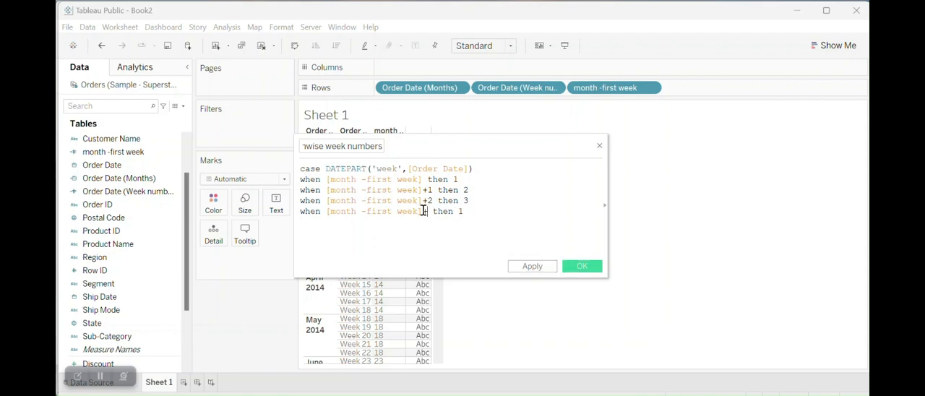
type("+3")
left_click(467, 211)
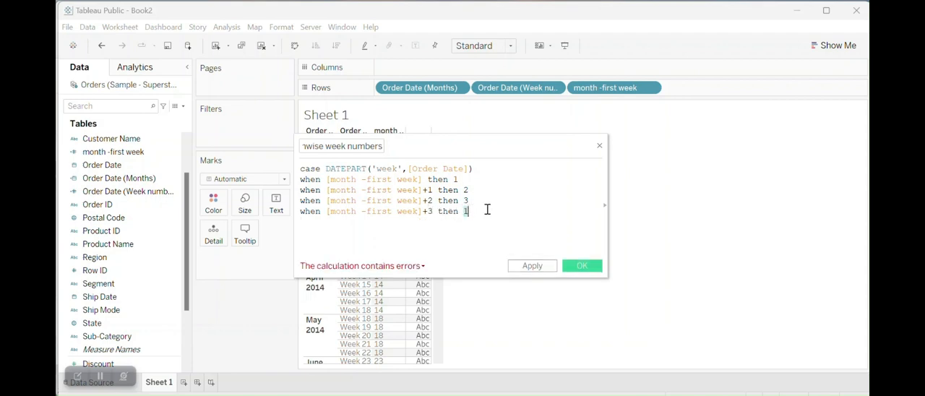
type("4")
- Add a fifth condition line to the CASE formula: when [month -first week]+4 then 5
key("Return")
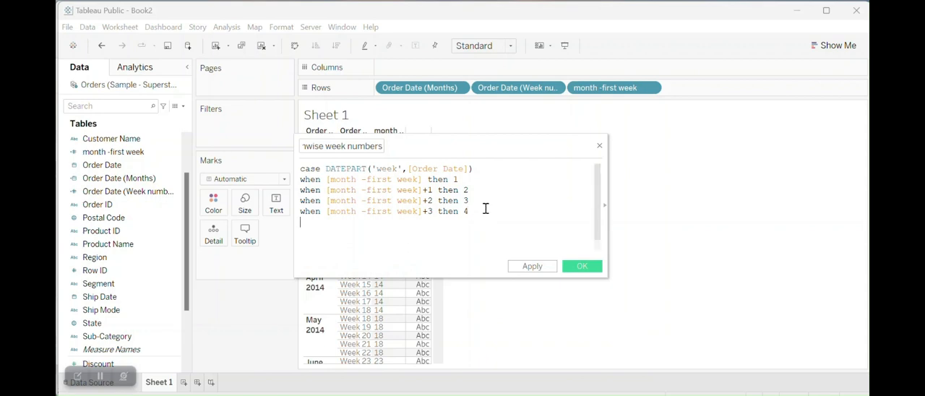
key("ctrl+v")
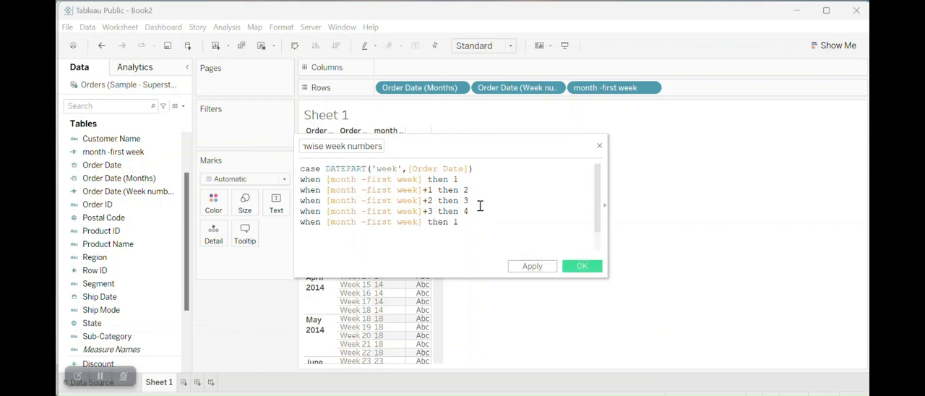
type("+5")
key("BackSpace")
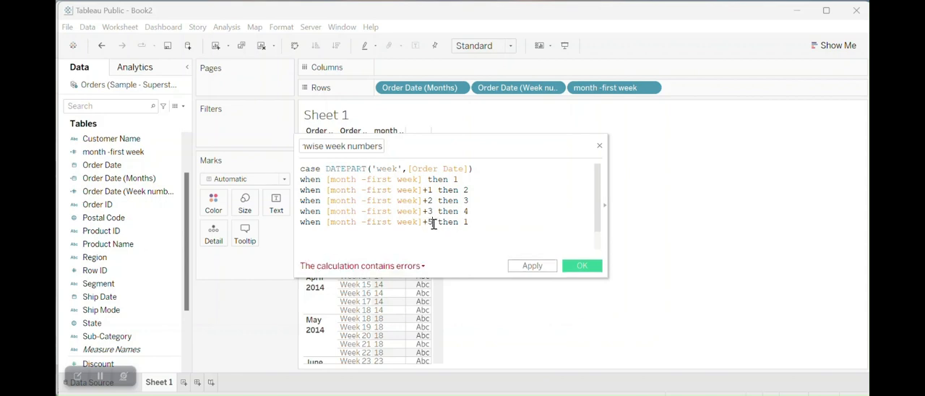
type("4")
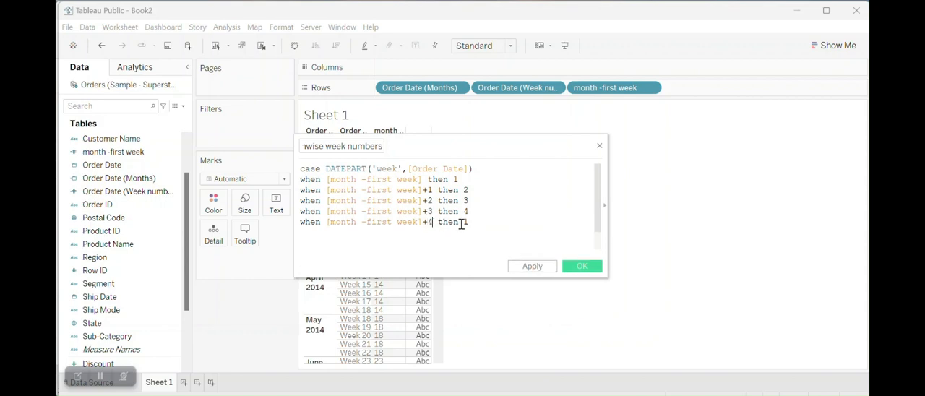
double_click(466, 223)
type("5")
- Add a sixth condition line to the CASE formula: when [month -first week]+5 then 6
key("ctrl+v")
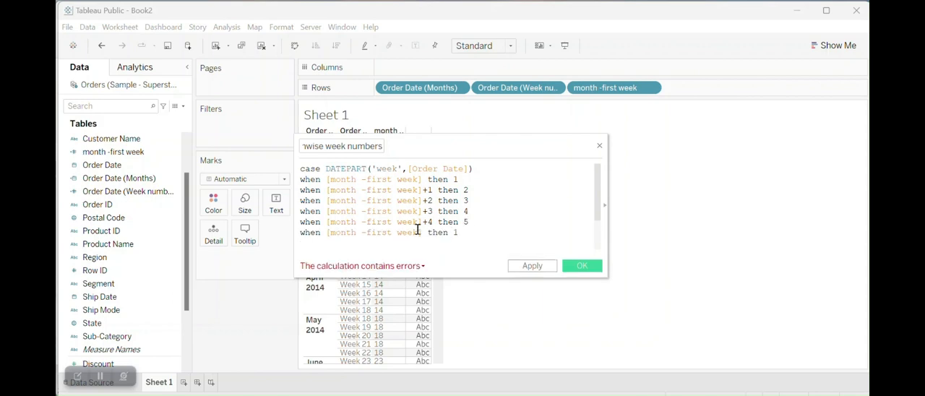
left_click(422, 232)
type("+")
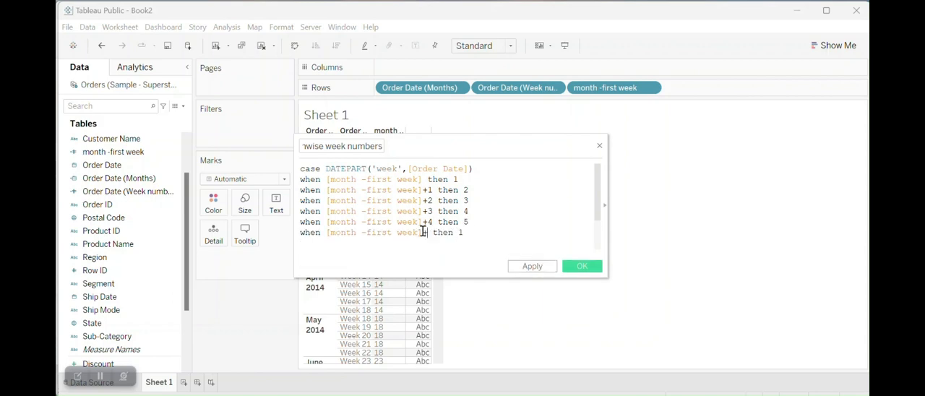
type("5")
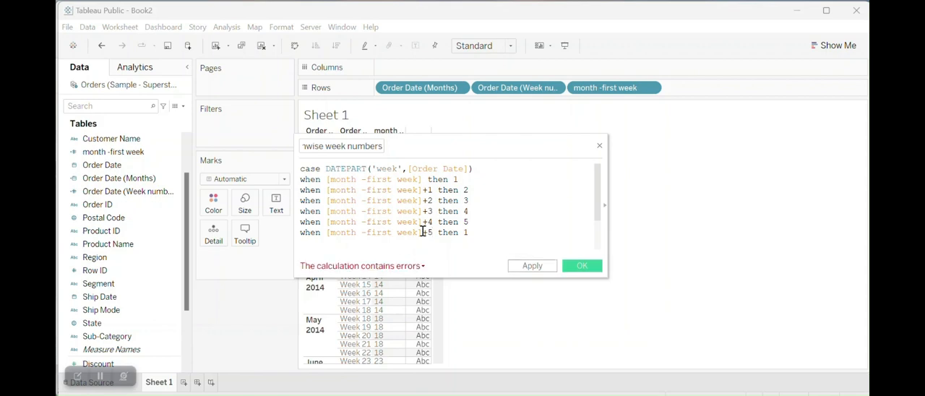
double_click(466, 232)
type("6")
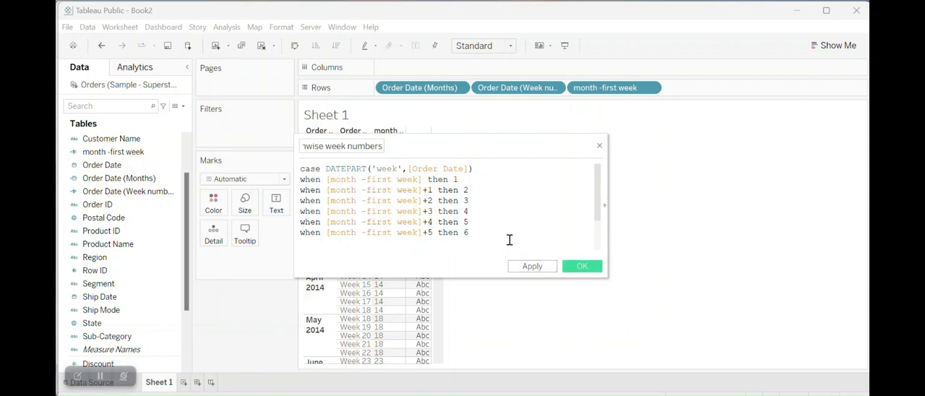
- Close the CASE formula with END and save the monthwise week numbers calculated field
key("Return")
type("end")
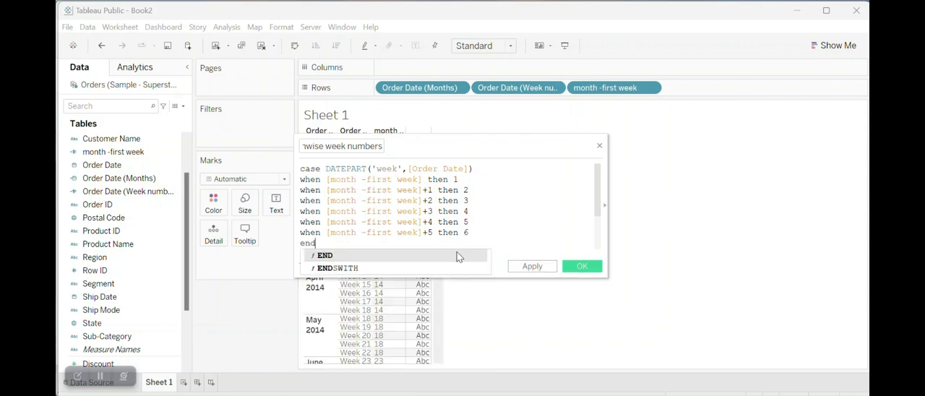
left_click(456, 256)
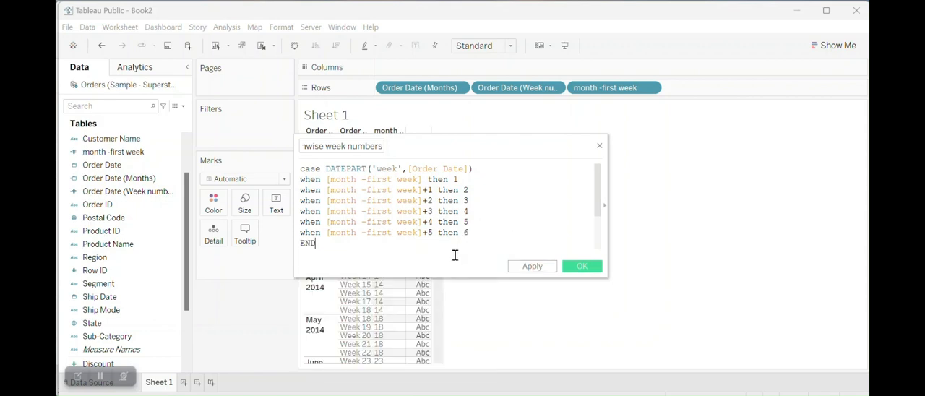
left_click(576, 268)
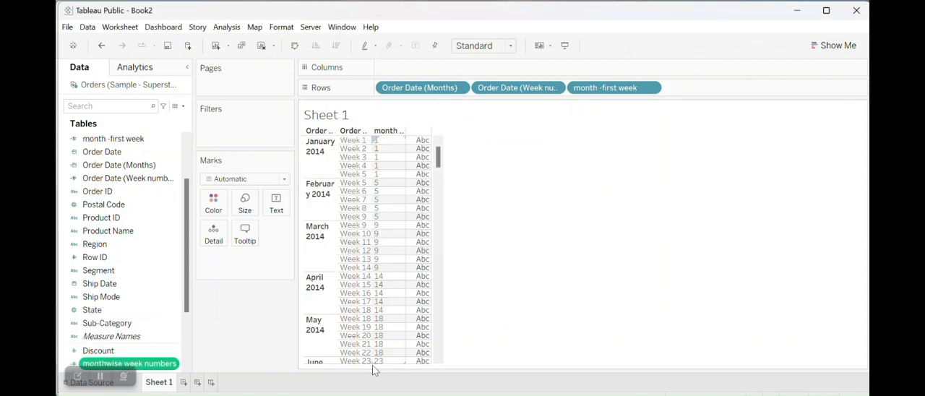
- Convert monthwise week numbers to a dimension and add it to Rows after month -first week
left_click(174, 365)
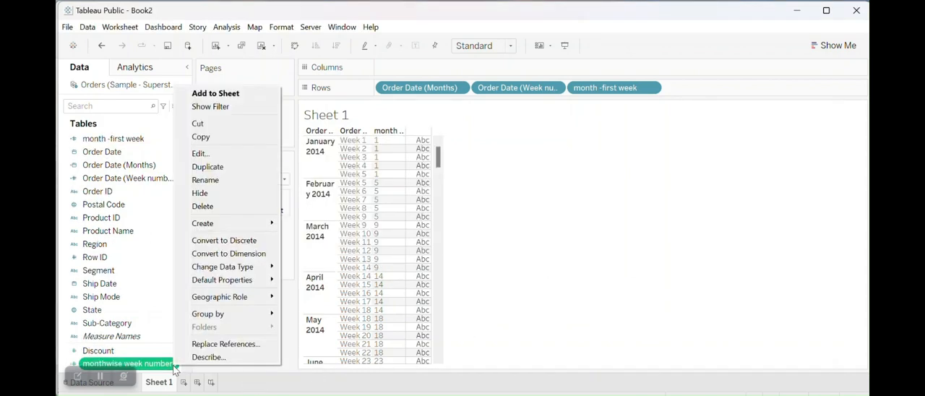
left_click(224, 254)
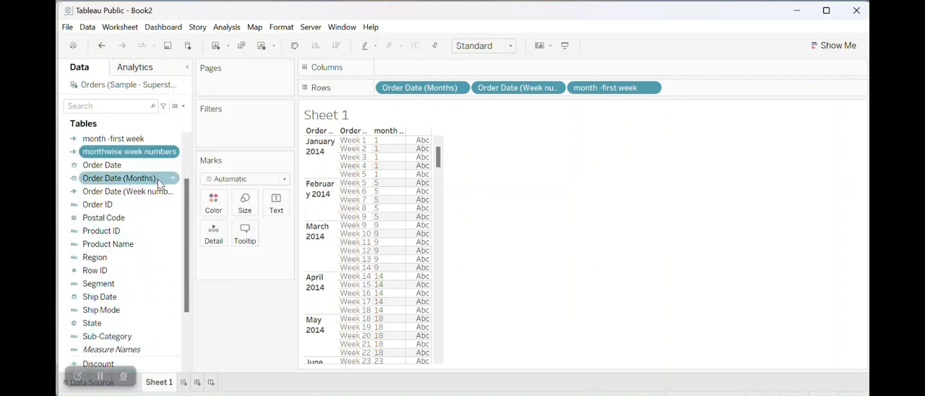
left_click_drag(148, 158, 738, 91)
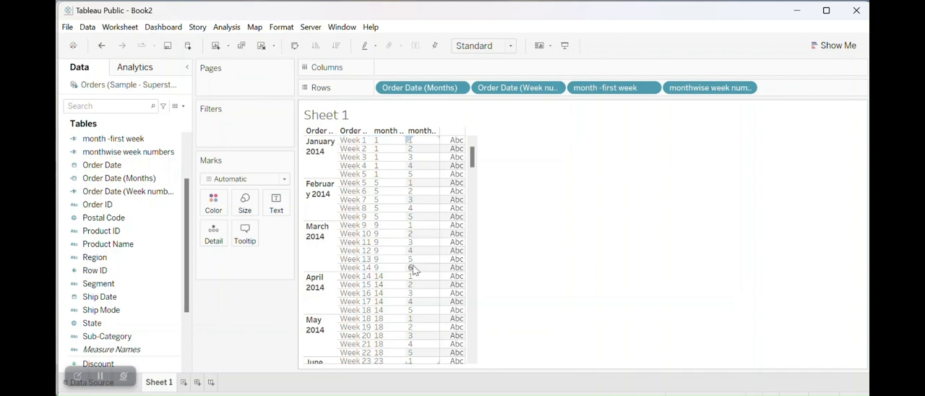
- Remove Order Date (Week numbers) and month -first week from Rows, keeping the order months and monthwise week numbers
left_click_drag(475, 165, 472, 349)
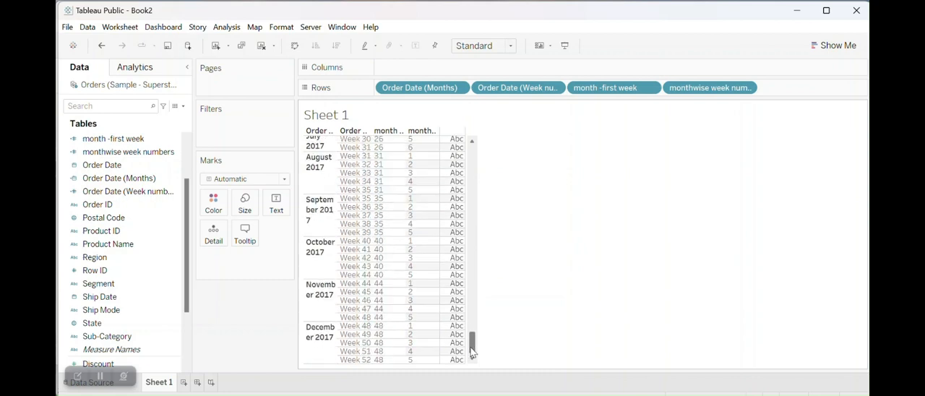
left_click(555, 91)
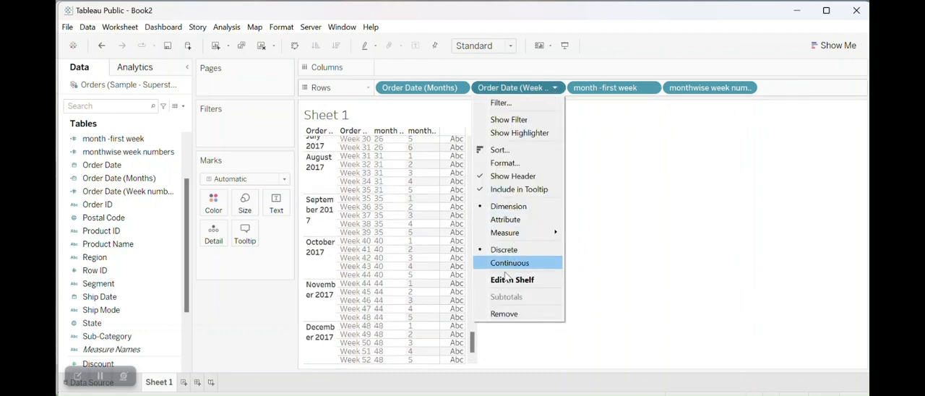
left_click(502, 313)
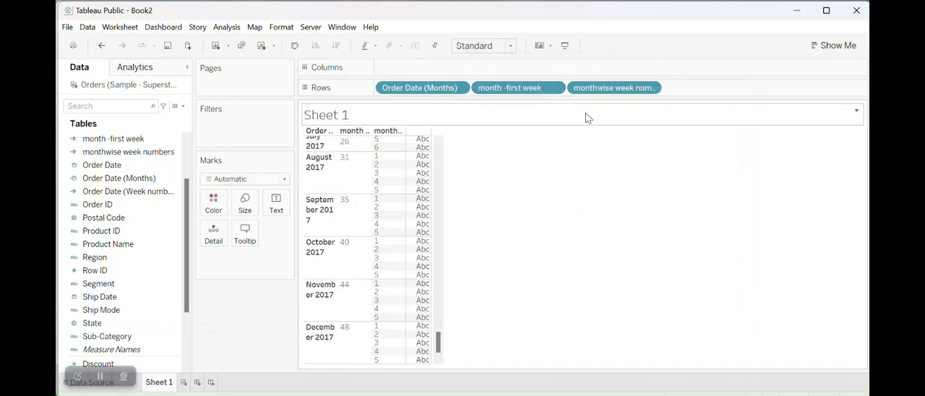
left_click(557, 88)
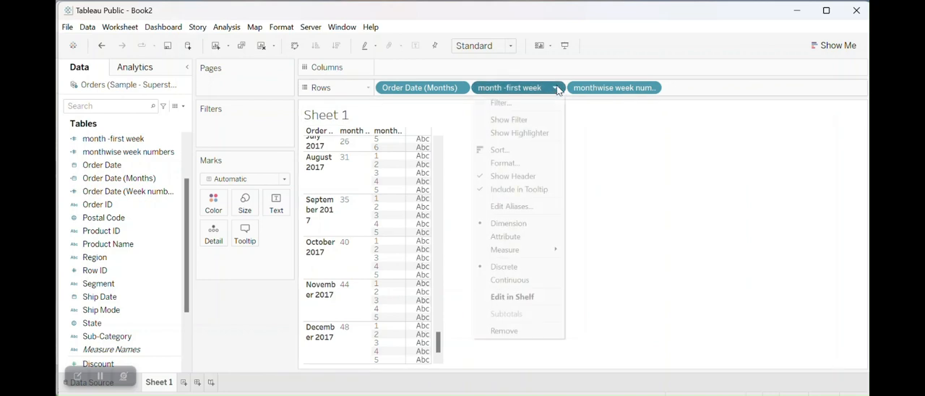
left_click(495, 337)
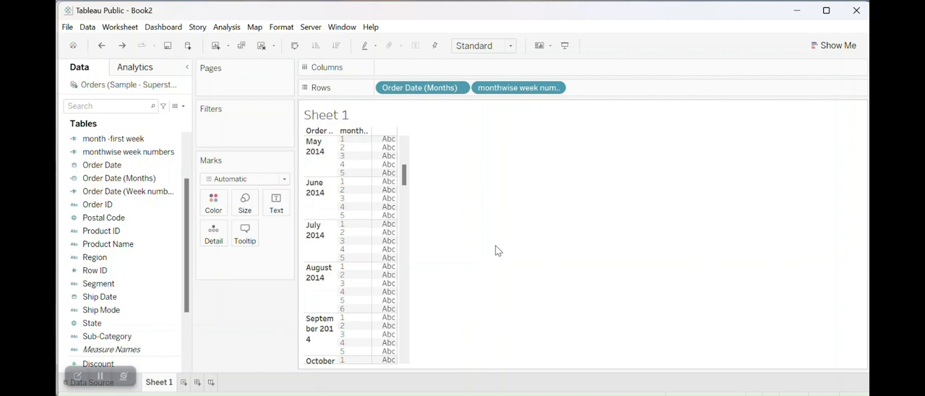
left_click(102, 380)
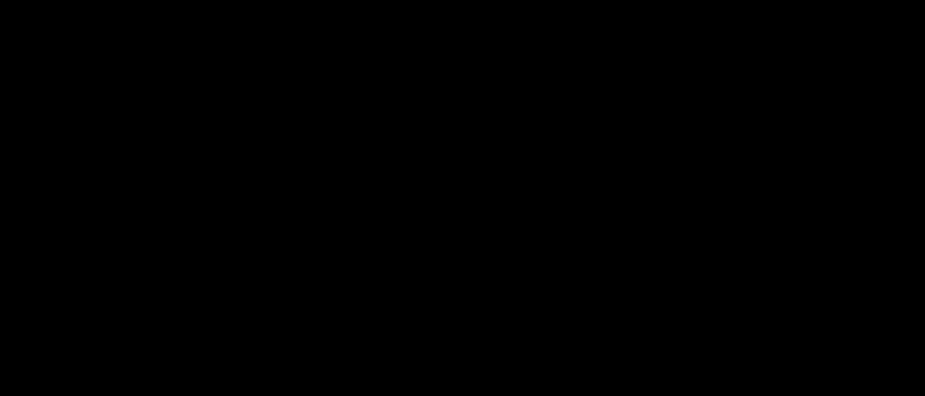